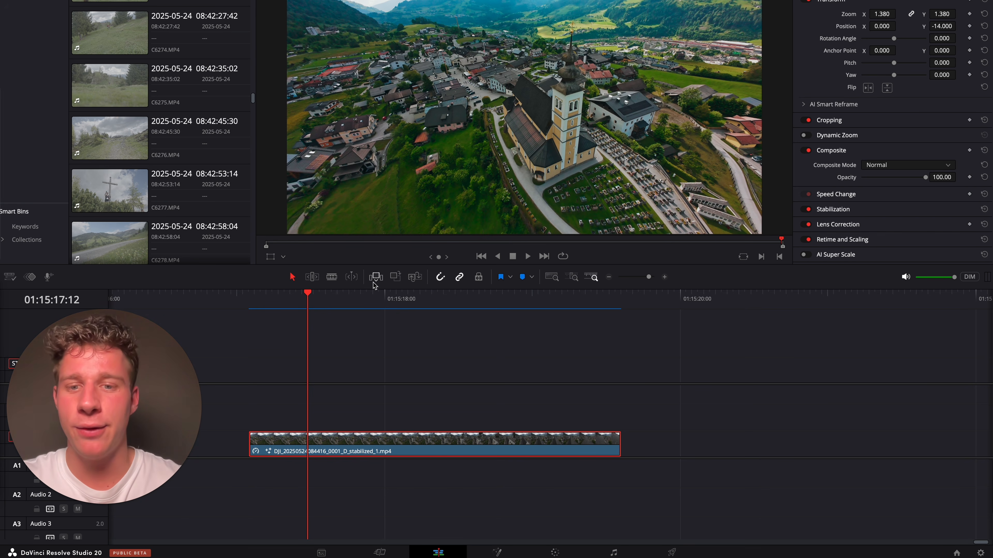
Preview the stabilized drone clip, open it in the Fusion page and go to frame 20
drag(275, 296, 574, 325)
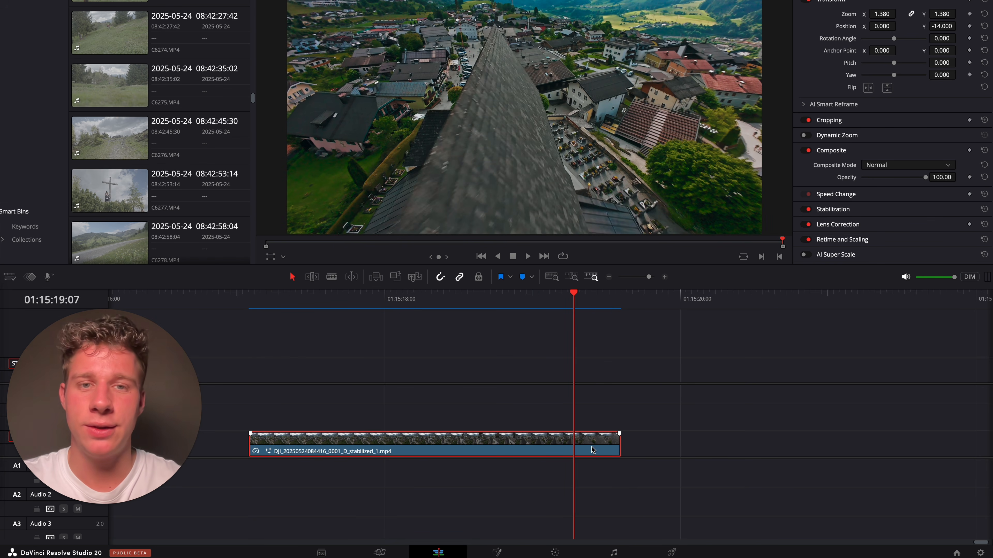
click(496, 552)
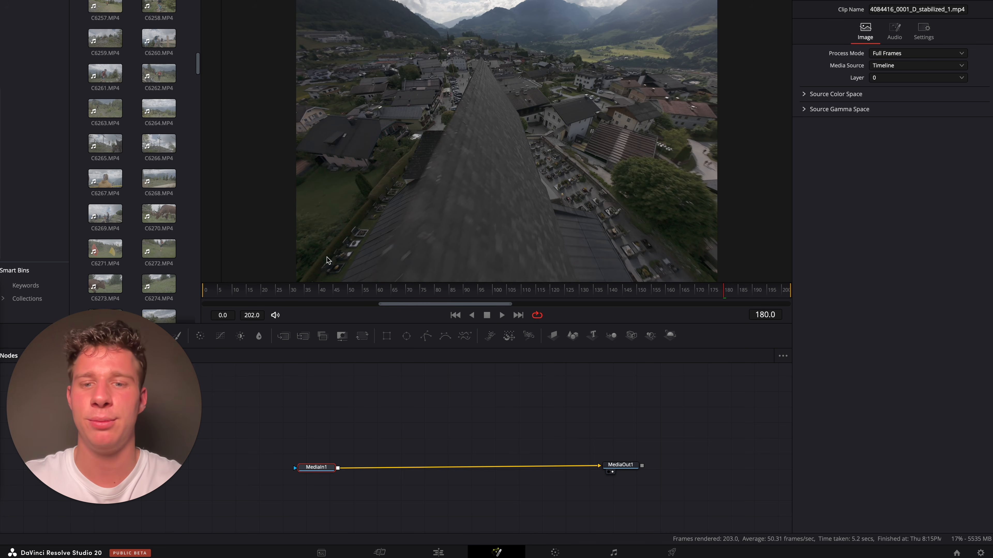
click(263, 294)
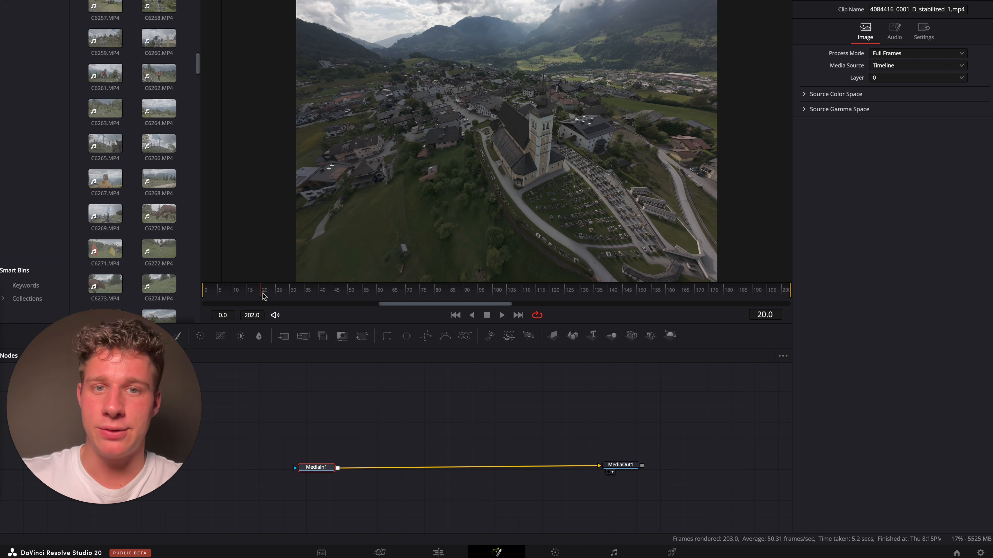
Add a Camera Tracker node between MediaIn1 and MediaOut1 and line up the three nodes in a row
key(shift+space)
text(Camera Tracker)
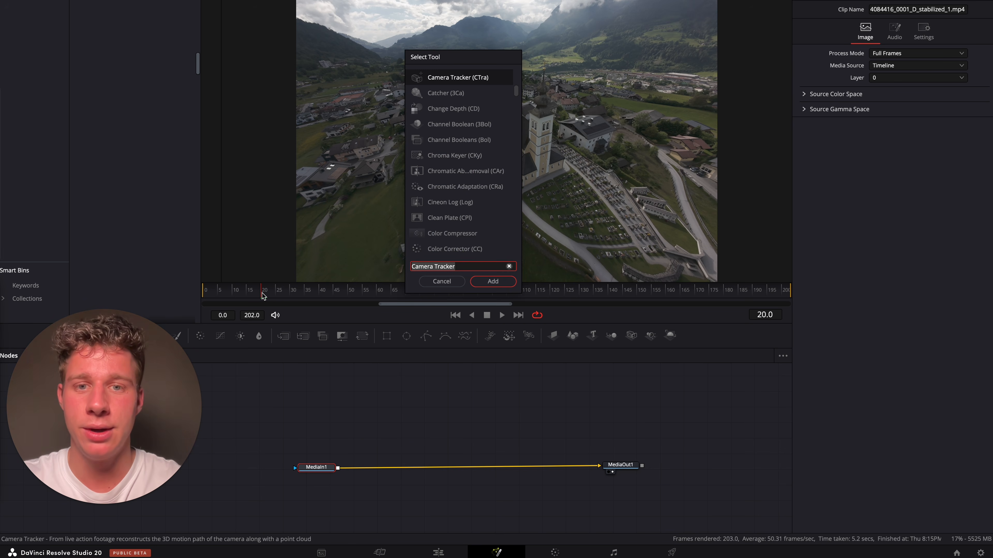
click(492, 281)
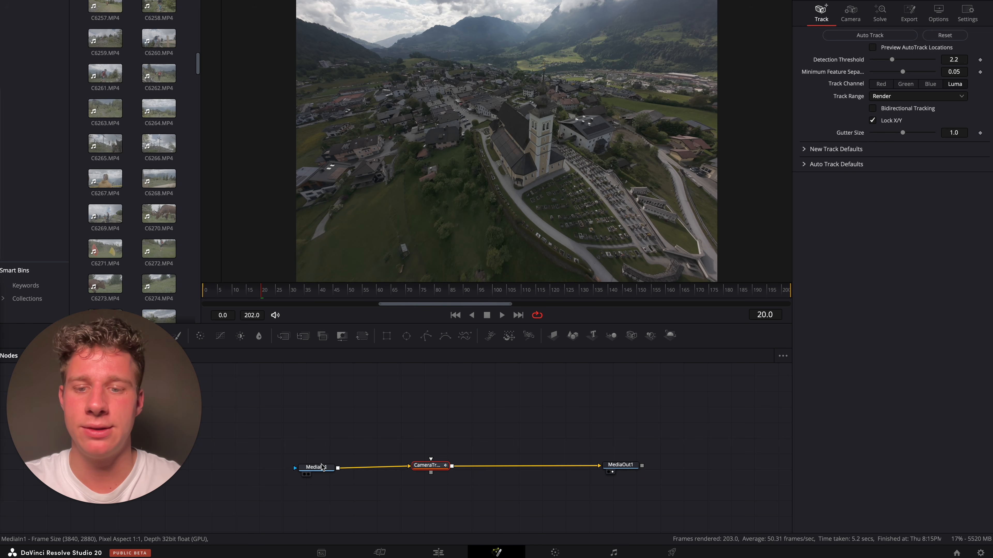
drag(321, 468, 321, 463)
drag(428, 467, 463, 462)
drag(622, 467, 622, 461)
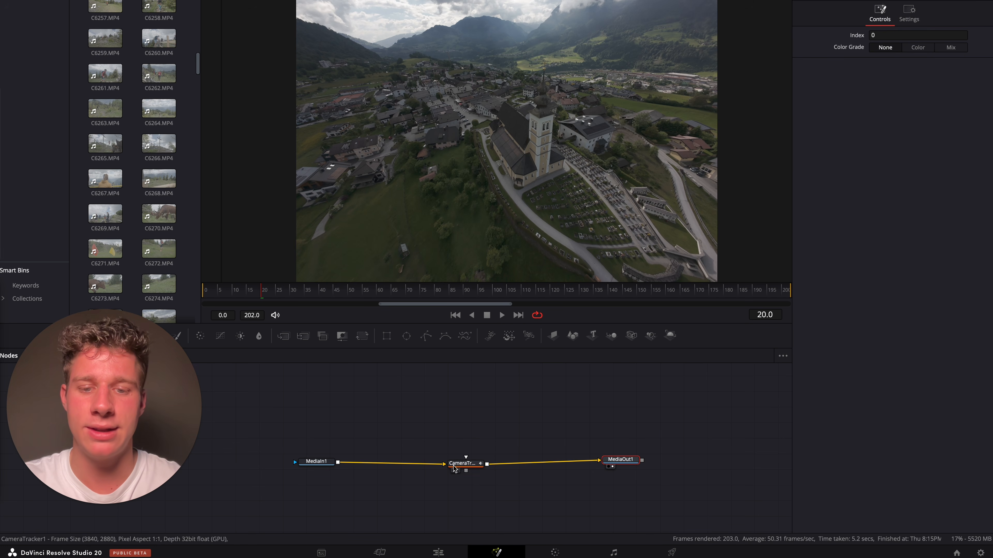
mouse_move(454, 469)
mouse_down()
mouse_move(462, 464)
mouse_move(448, 465)
mouse_up()
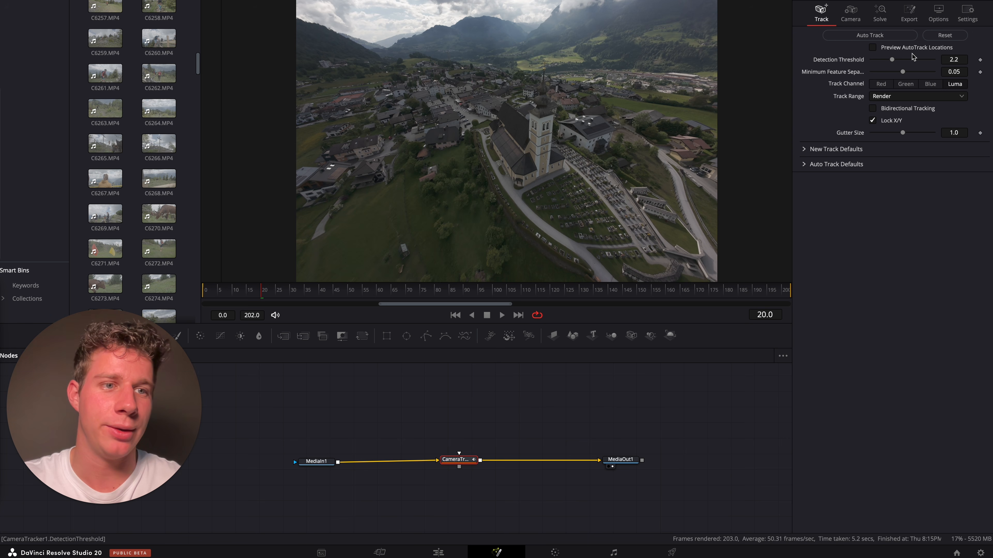
Enable auto-track location preview and bidirectional tracking, then auto-track the clip and check the tracks at other frames
click(873, 47)
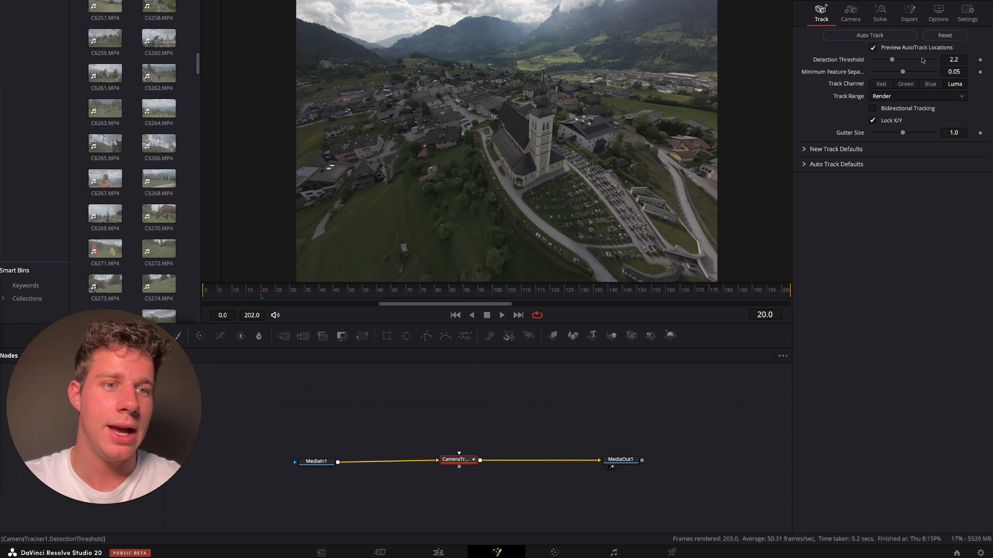
click(873, 109)
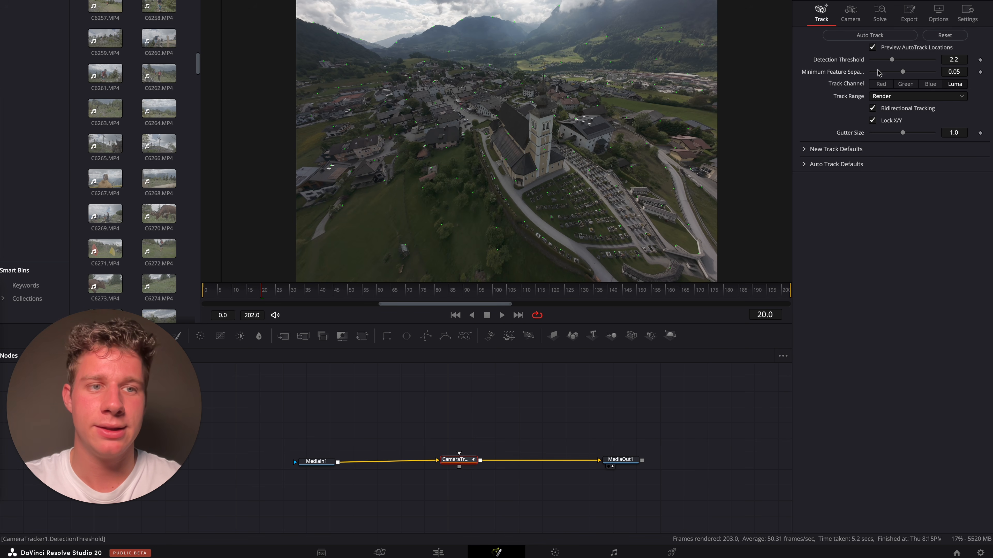
drag(453, 294, 274, 292)
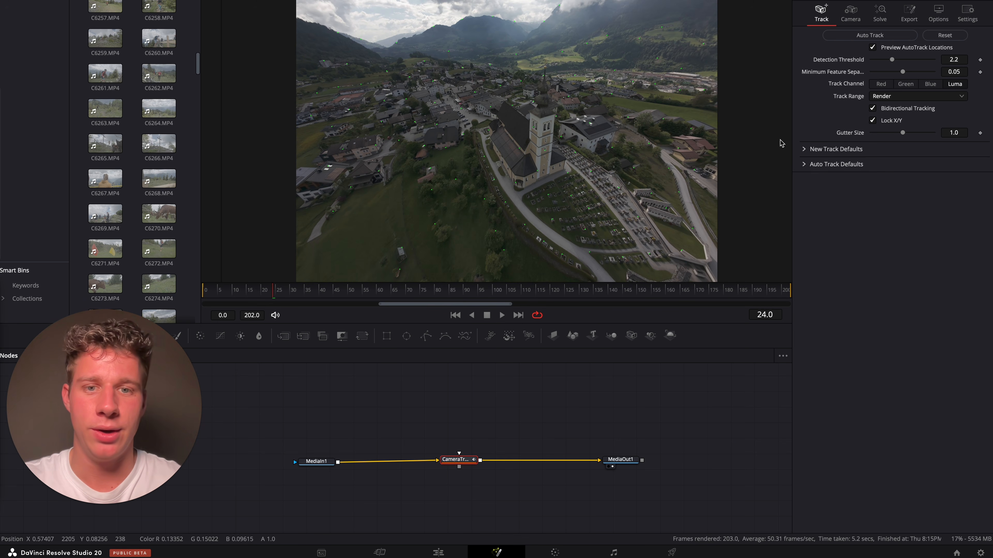
click(881, 38)
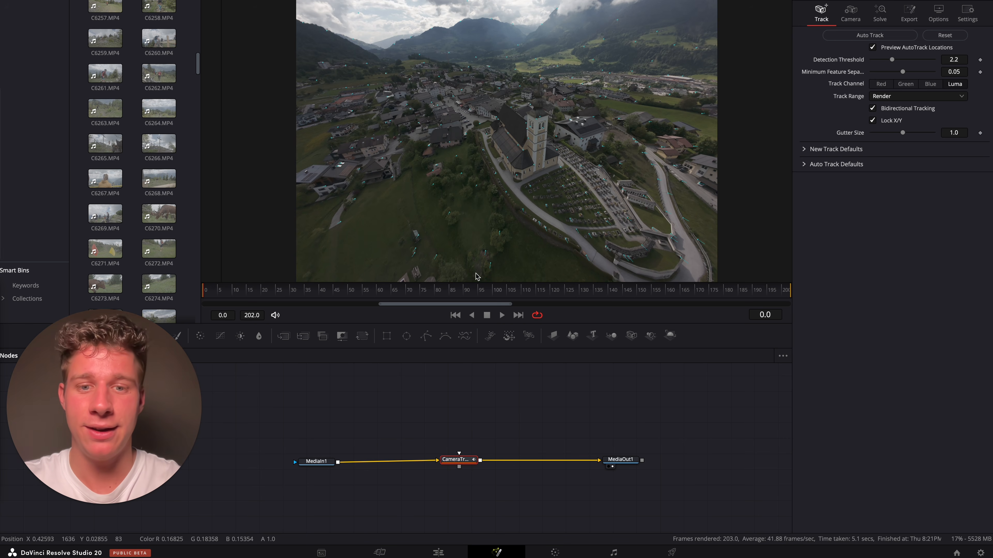
drag(470, 290, 383, 309)
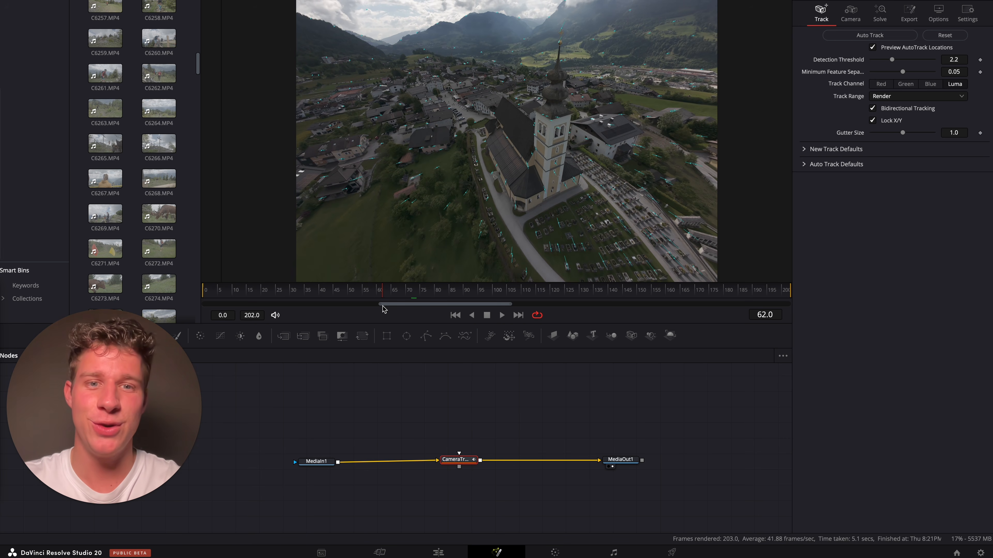
With solve weight 0.0, delete the tracks filtered by minimum length 7 and maximum solve error 1.86, and solve the camera
click(880, 16)
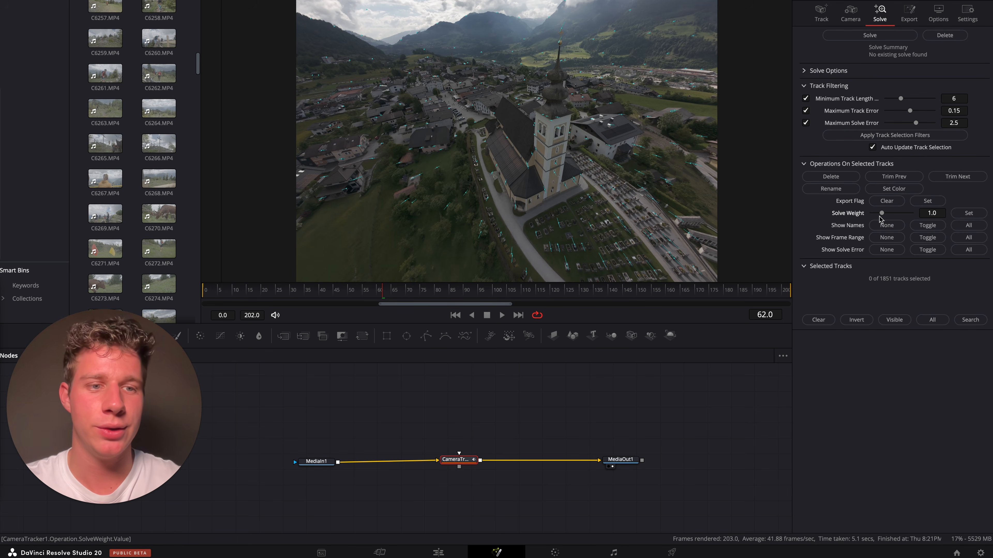
drag(883, 215, 870, 215)
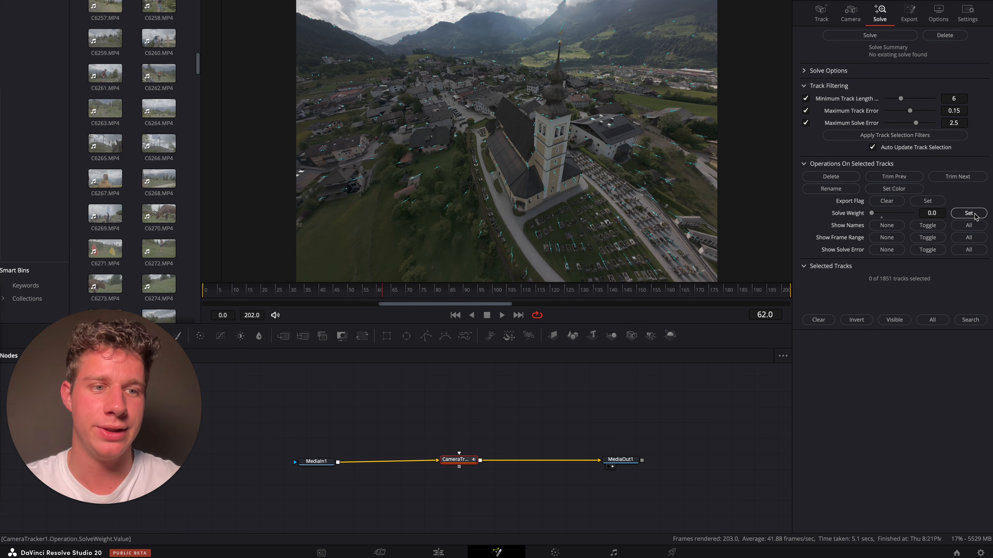
drag(915, 123, 905, 100)
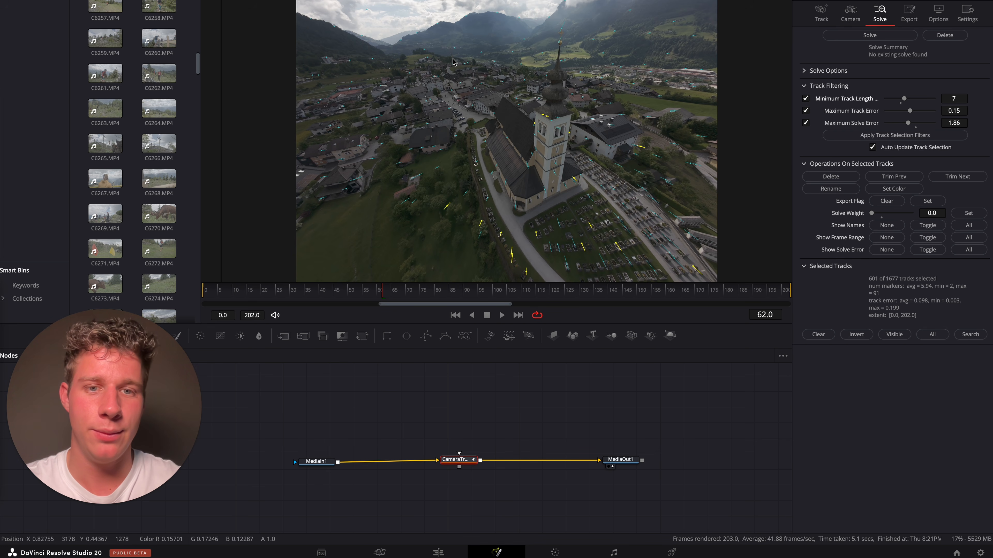
click(839, 178)
click(866, 35)
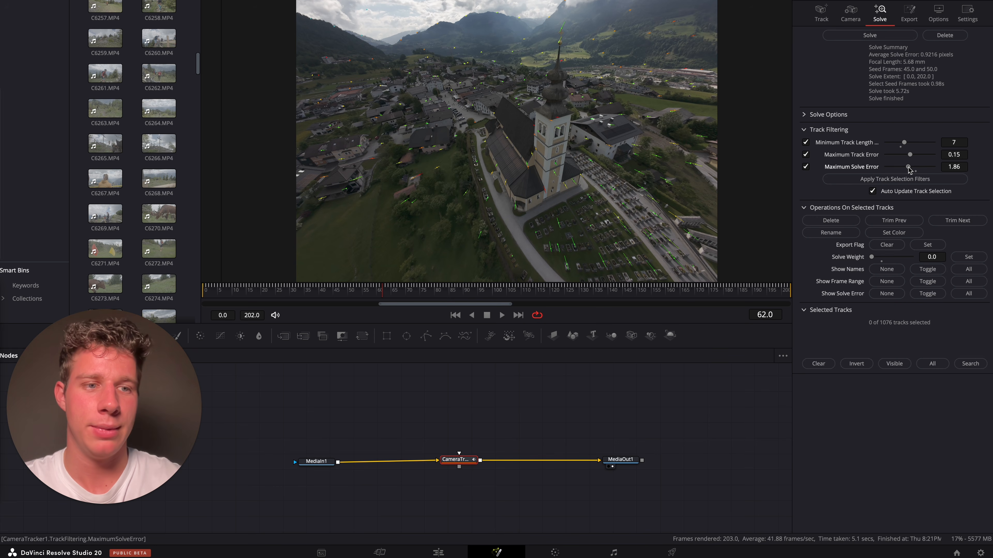
Delete the tracks filtered by minimum length 8 and maximum solve error 1.61, and solve the camera again
drag(909, 169, 906, 170)
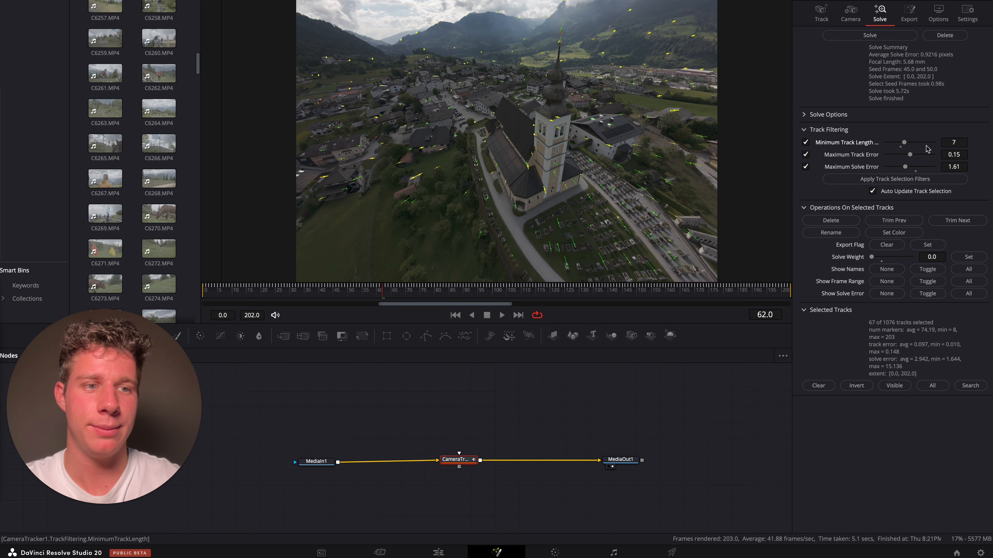
drag(905, 144, 909, 145)
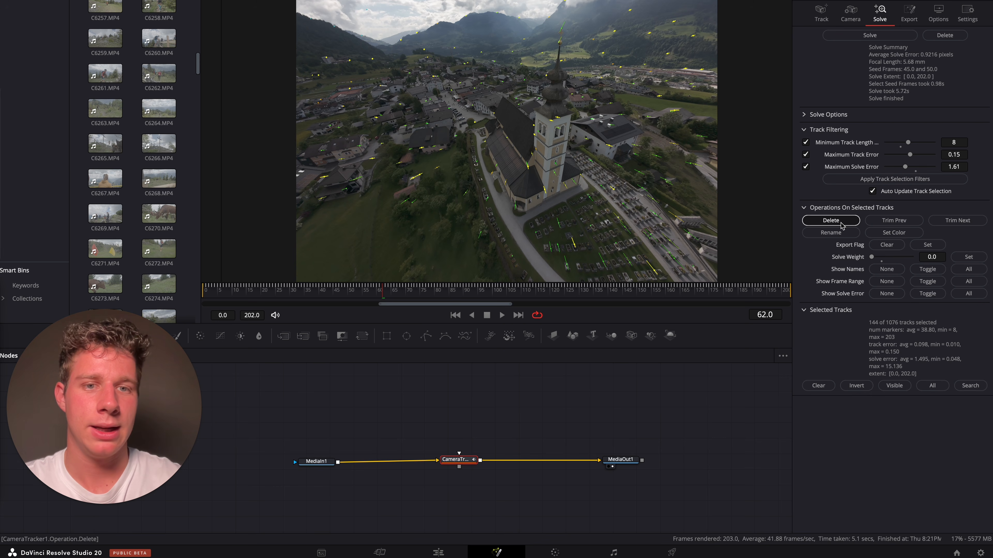
click(831, 221)
click(875, 35)
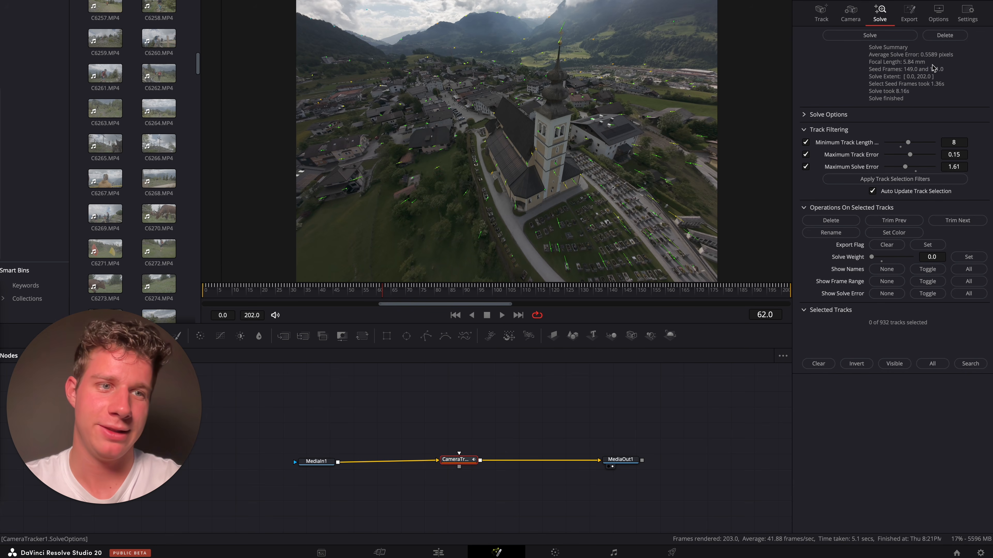
drag(544, 297, 335, 296)
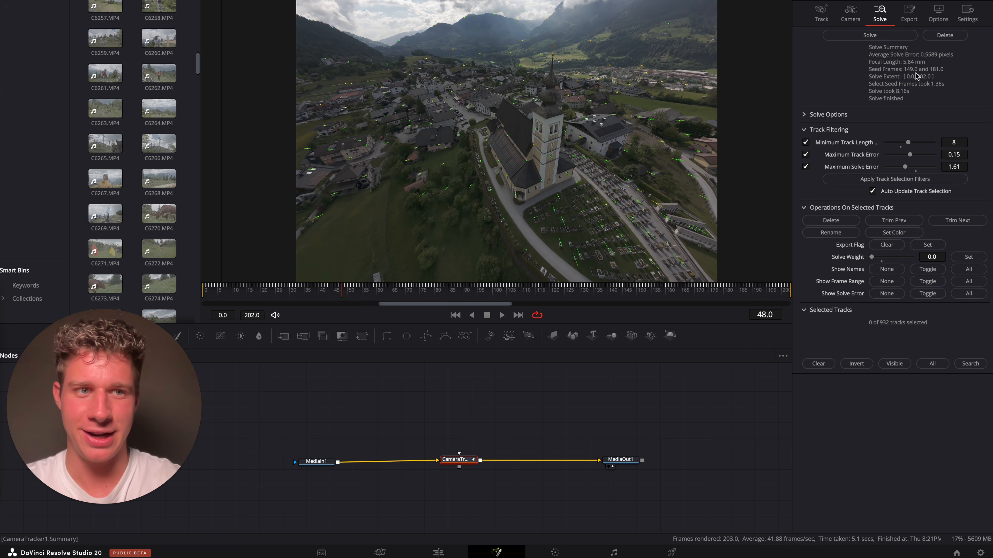
Set the 3D scene transform to Unaligned and set its origin from the track points on the church
click(913, 18)
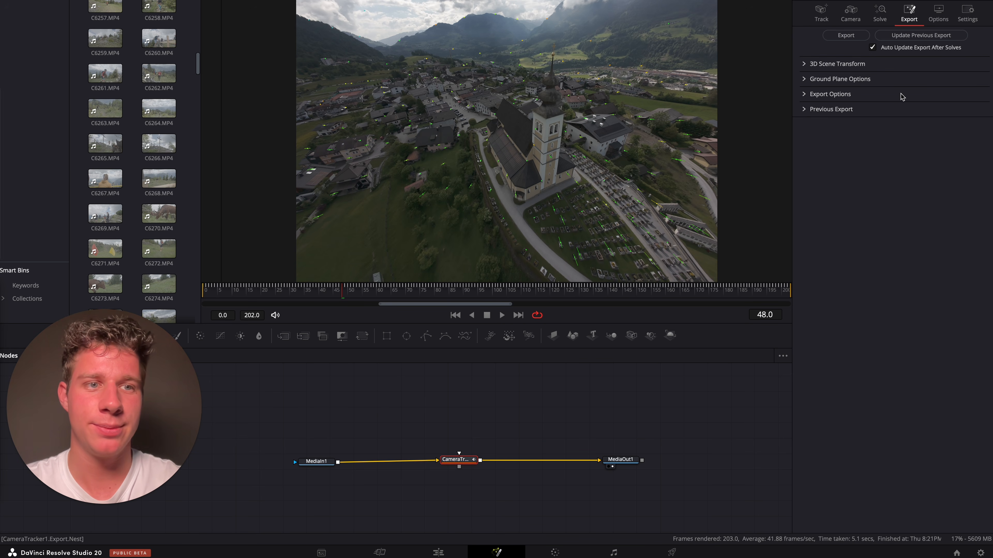
click(804, 65)
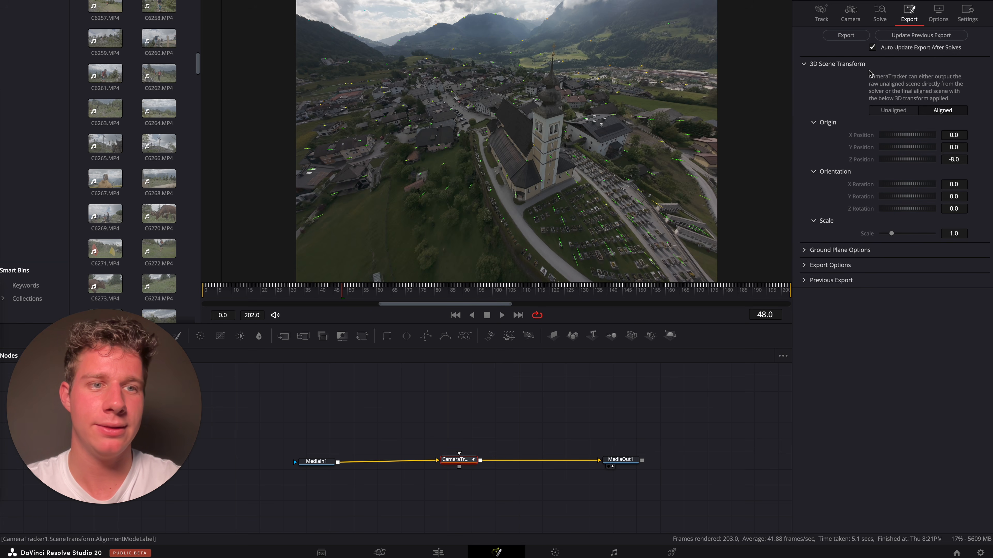
click(893, 111)
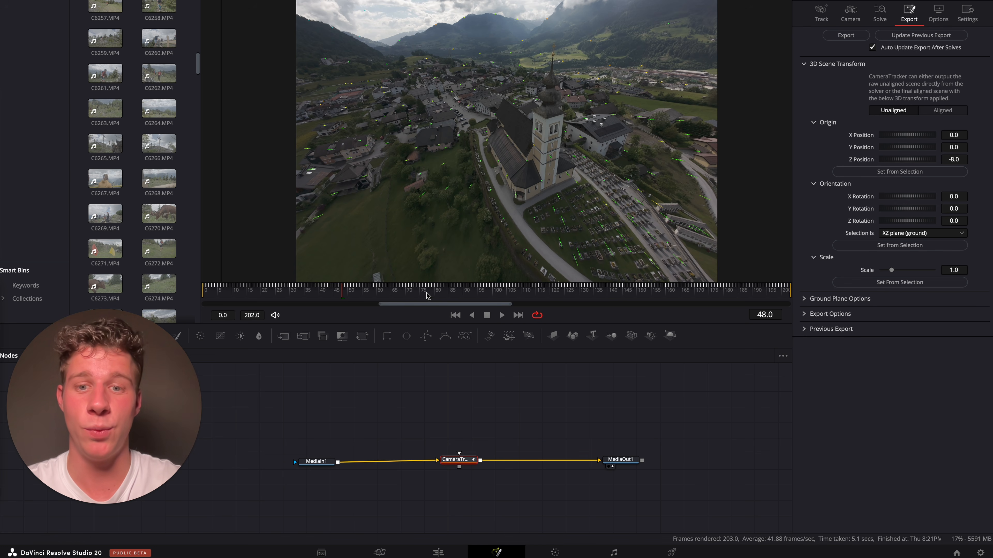
drag(309, 293, 295, 301)
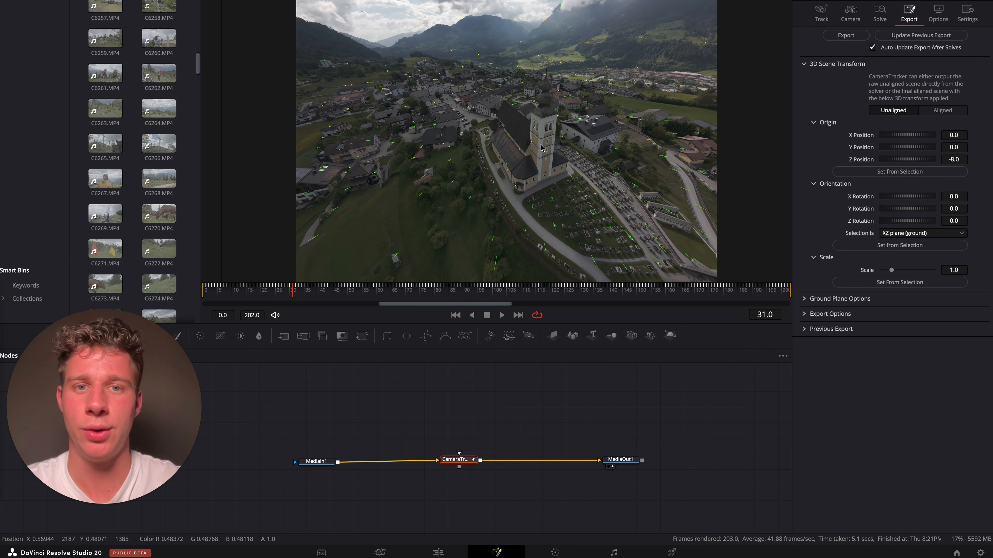
drag(516, 129, 539, 150)
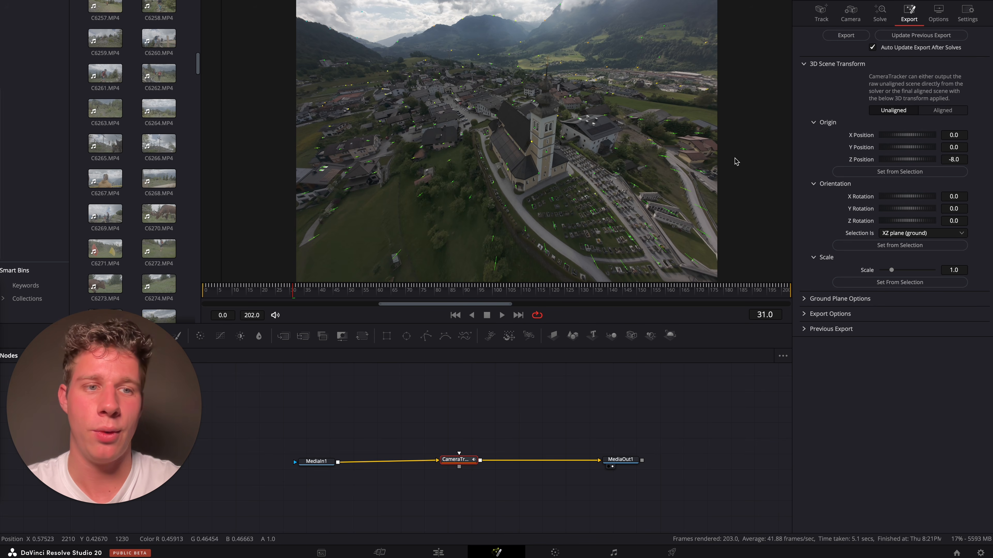
click(893, 174)
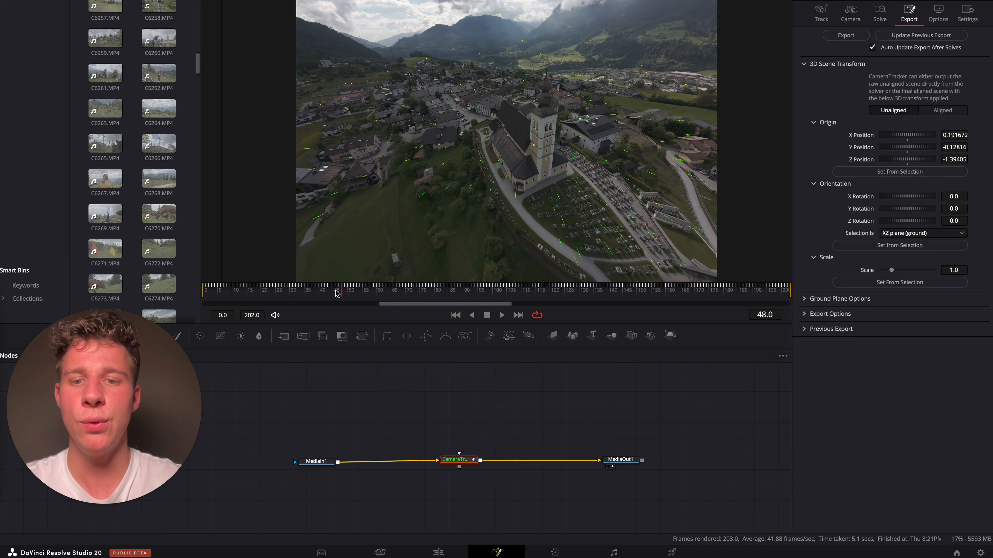
Select the track points across the graveyard at frame 16 and set the scene orientation from them as the XZ ground plane
click(275, 296)
drag(275, 296, 250, 296)
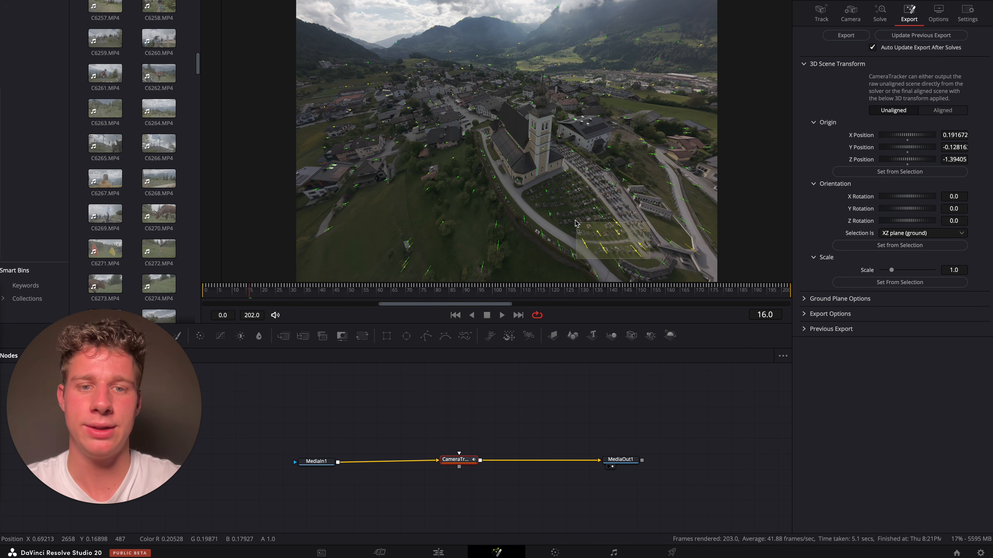
mouse_move(545, 193)
drag(546, 193, 539, 184)
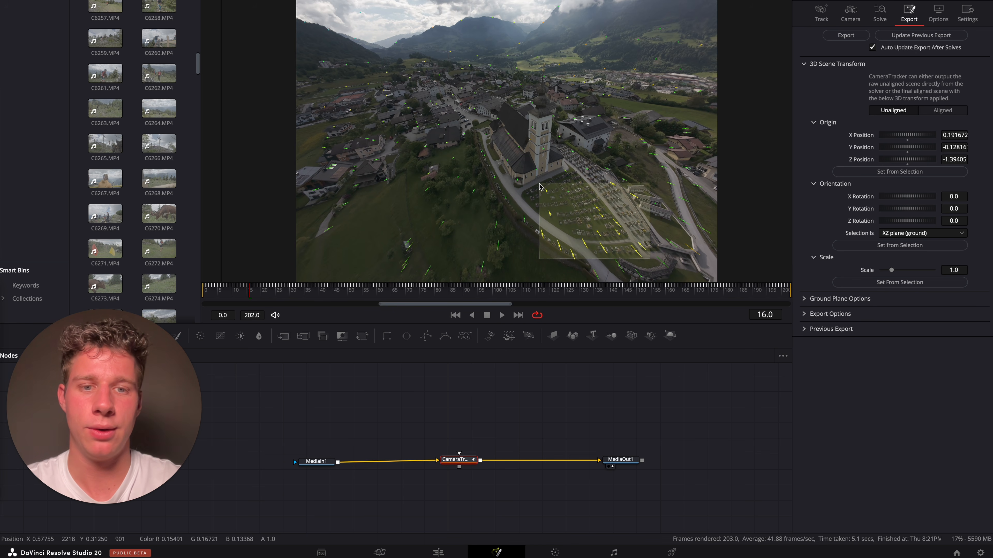
drag(628, 243, 541, 195)
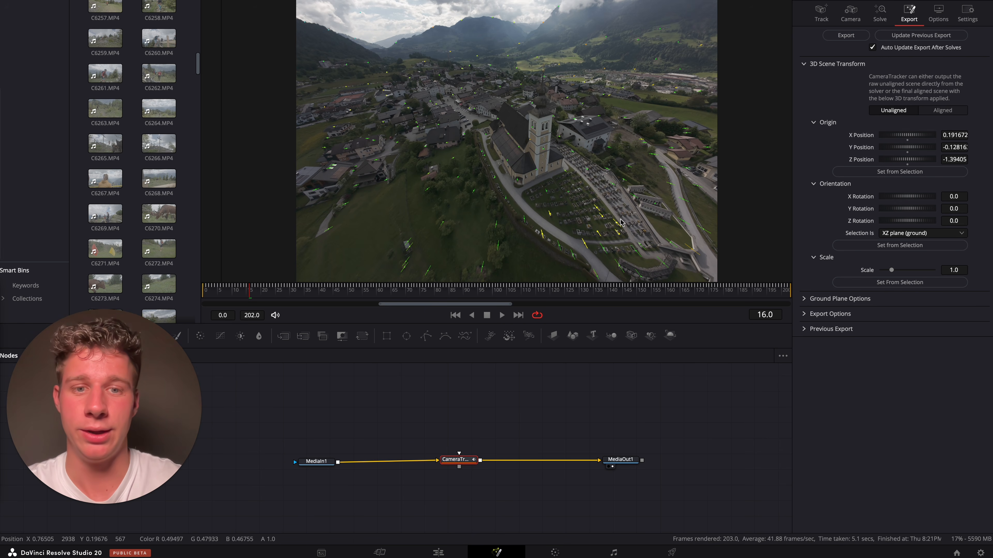
click(892, 247)
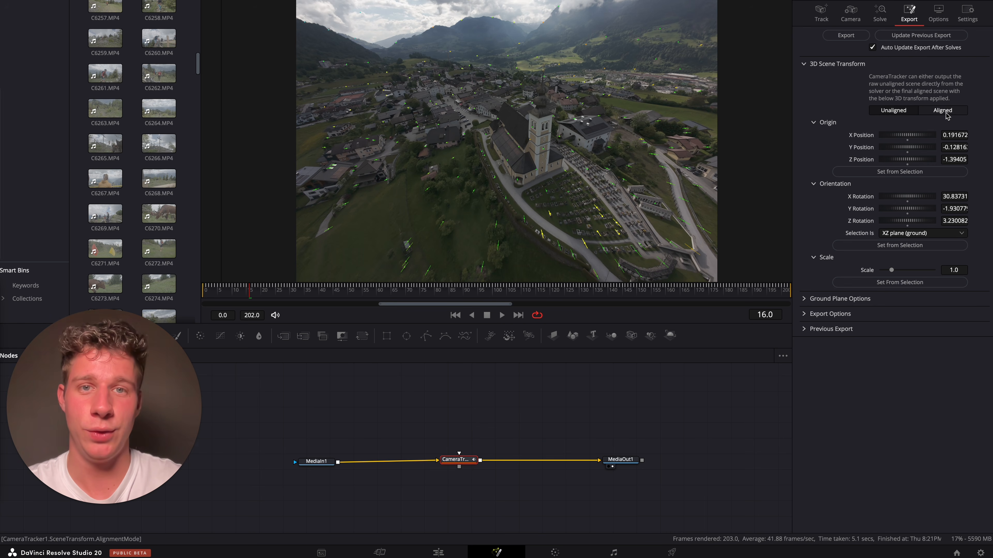
Export the solved 3D camera scene and place the exported nodes above the main node chain
click(845, 39)
drag(424, 499, 508, 403)
click(513, 428)
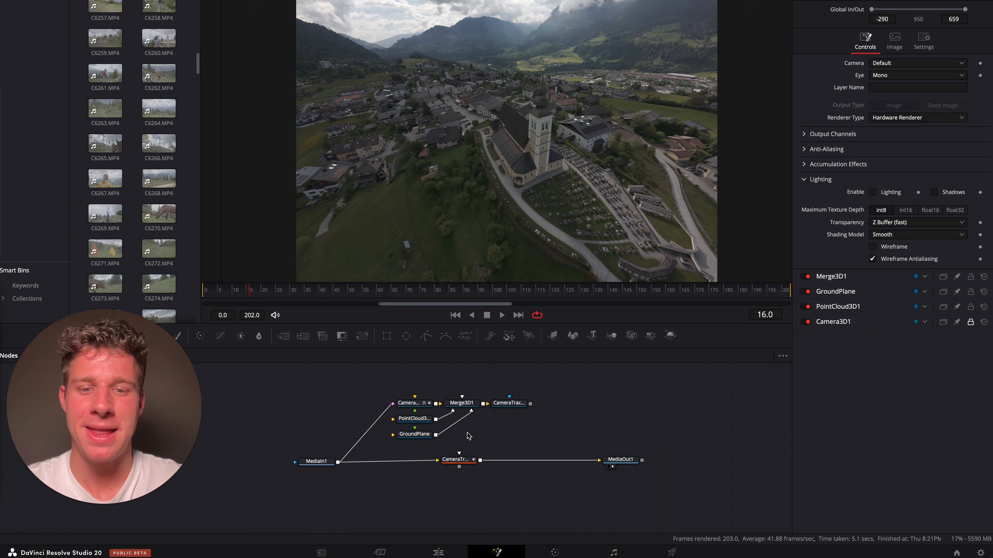
Disconnect the Camera Tracker from MediaOut1 and delete the Camera Tracker, PointCloud3D1 and GroundPlane nodes
click(563, 460)
drag(506, 503, 400, 423)
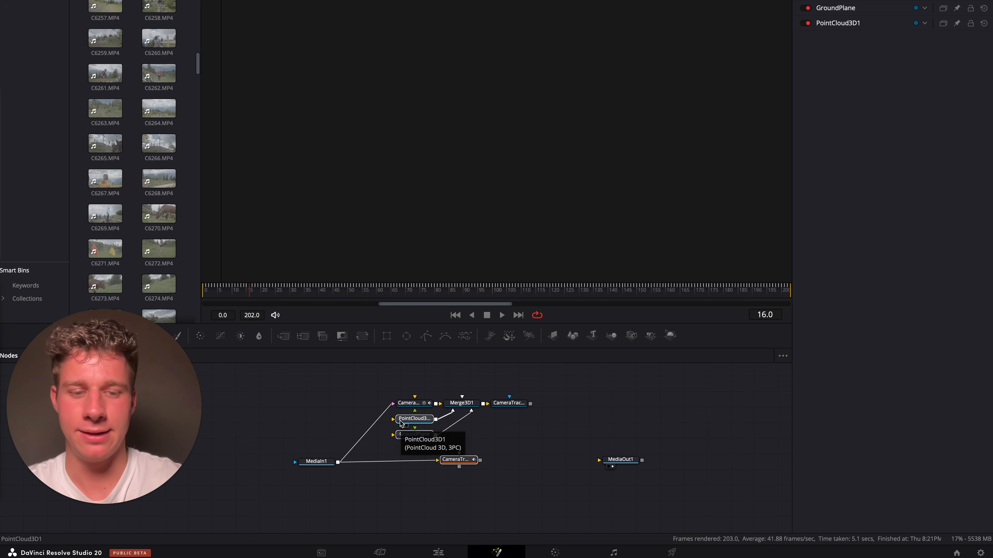
key(Delete)
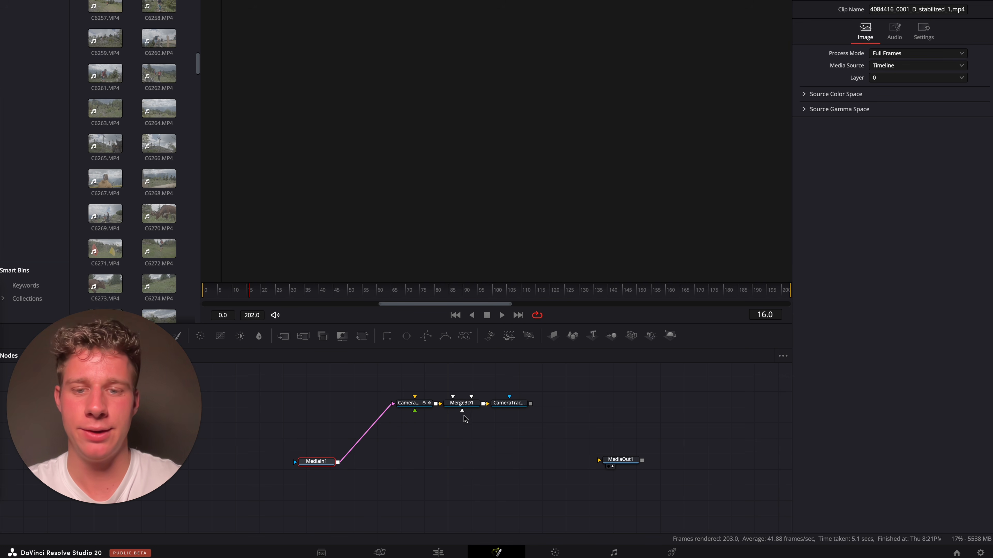
click(407, 406)
click(474, 405)
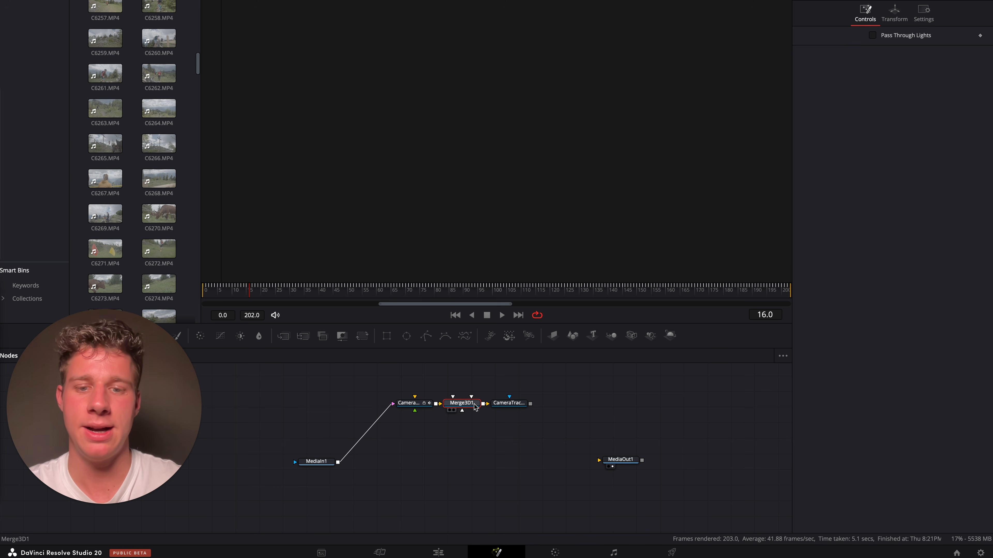
click(518, 405)
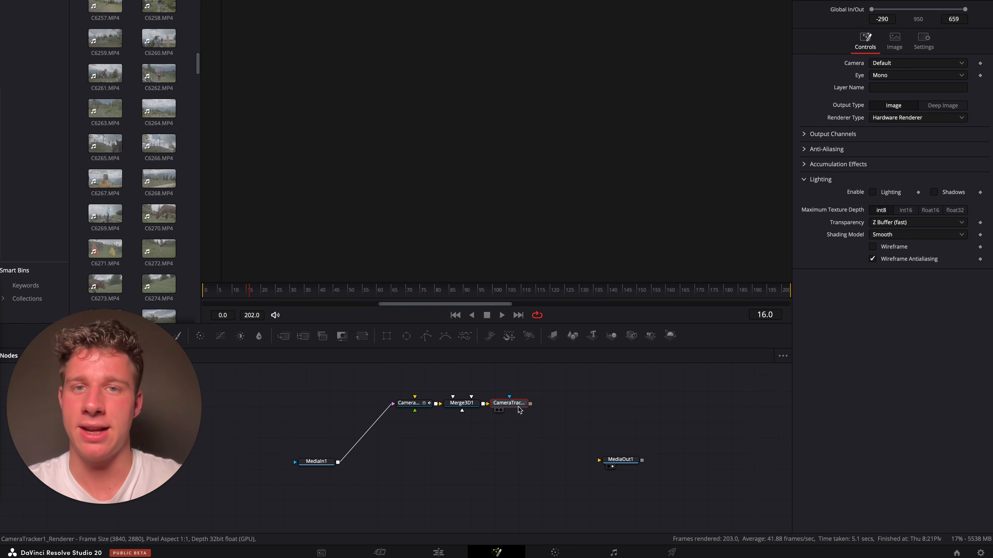
Connect the camera tracker renderer to MediaOut1 and add a Text3D node feeding into Merge3D1
drag(530, 404, 638, 444)
scroll(484, 448, up, 5)
click(465, 504)
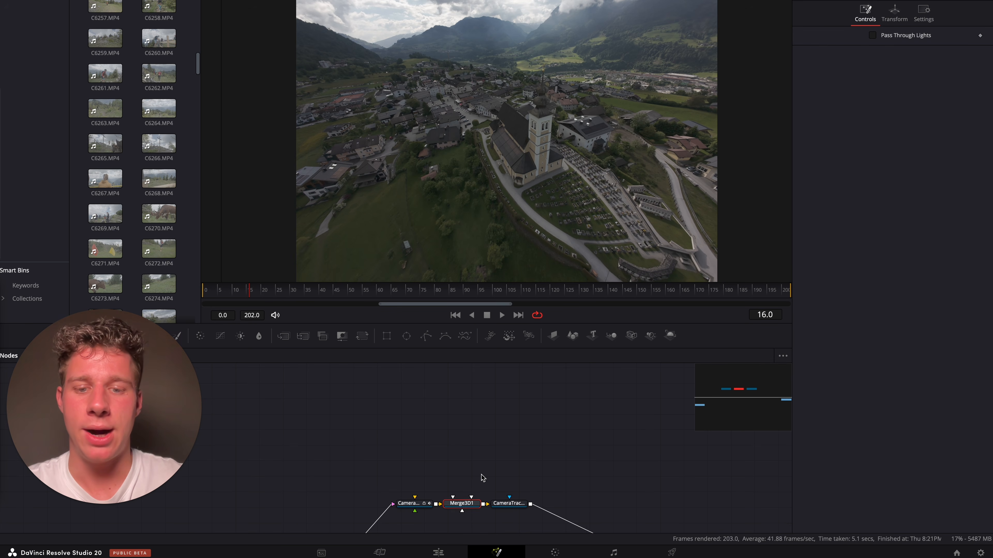
scroll(489, 470, down, 1)
drag(595, 339, 454, 484)
Add a Transform3D node between Text3D1 and Merge3D1
key(shift+space)
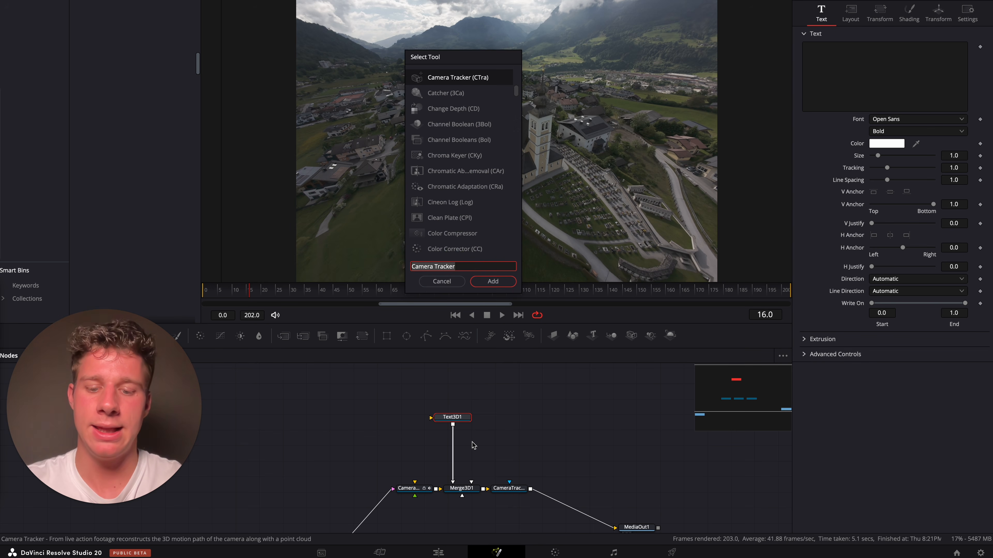
key(BackSpace)
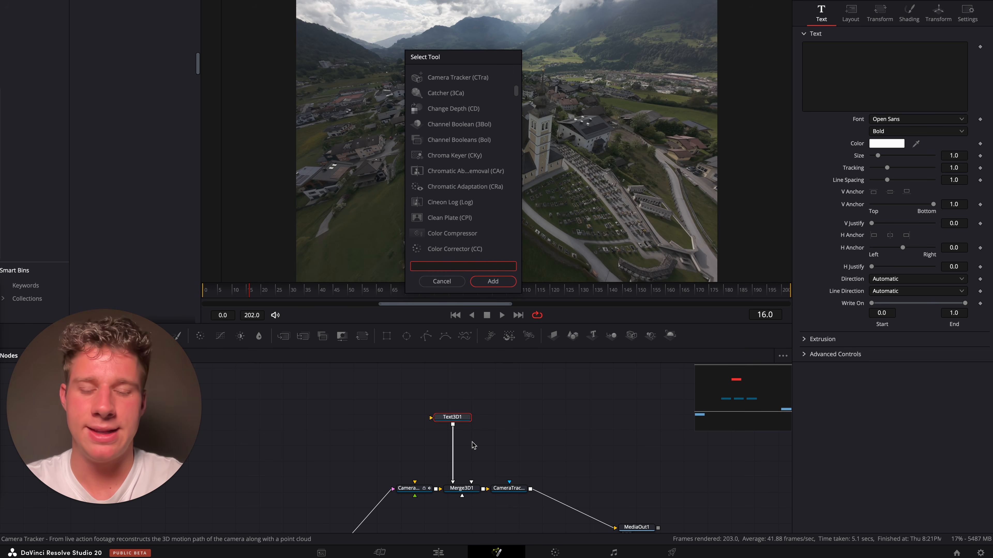
text(trans)
key(Return)
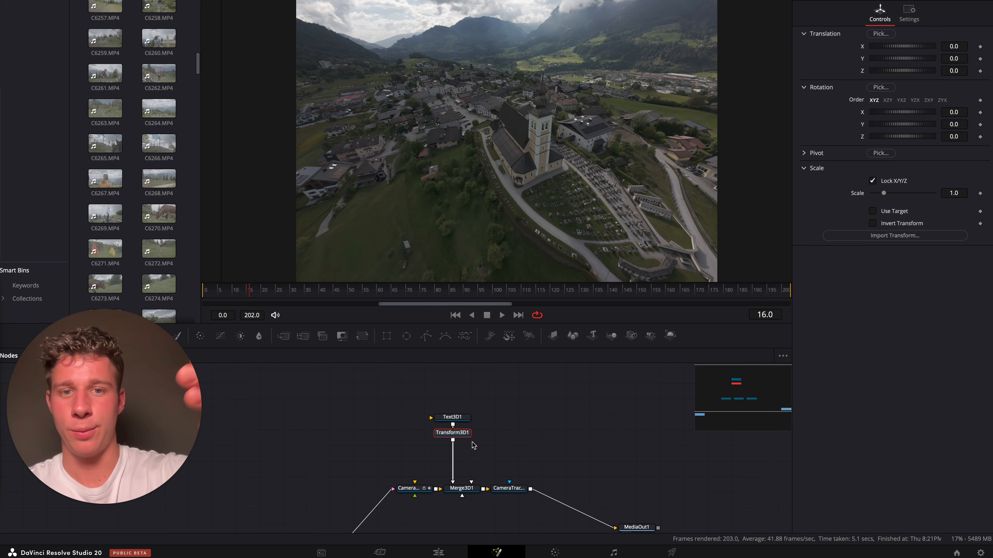
Set the Text3D1 text to "St. Veit" in the Gilroy font
click(465, 418)
click(855, 80)
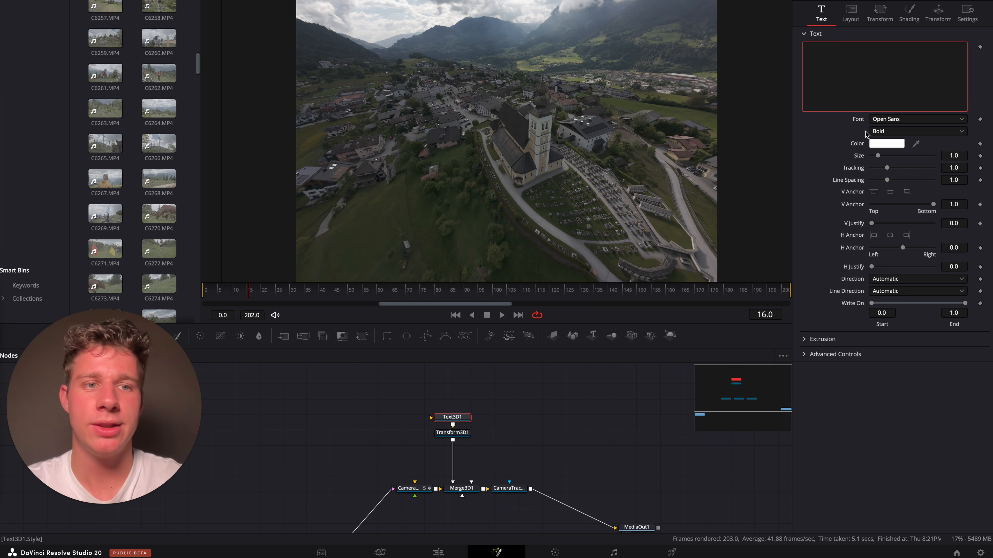
text(S)
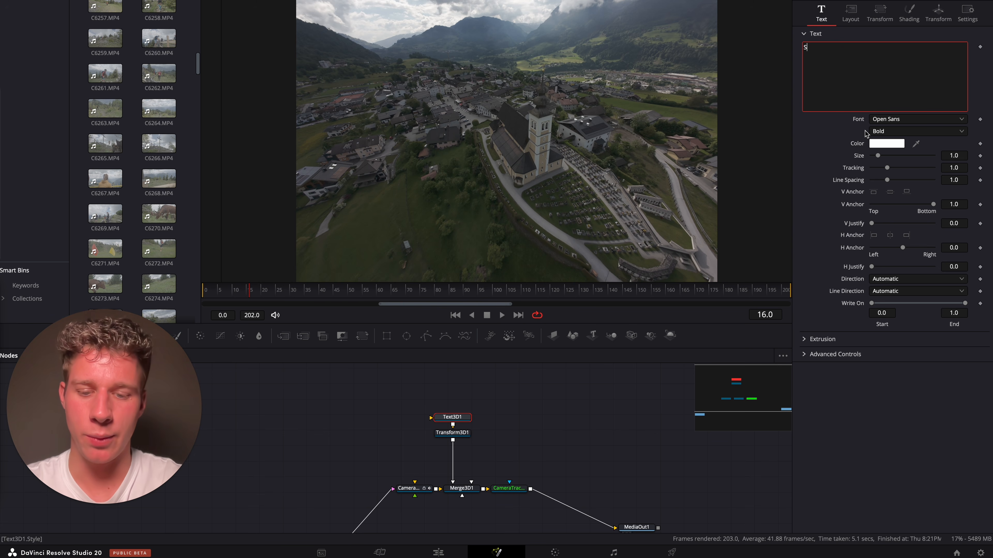
text(t. Veit)
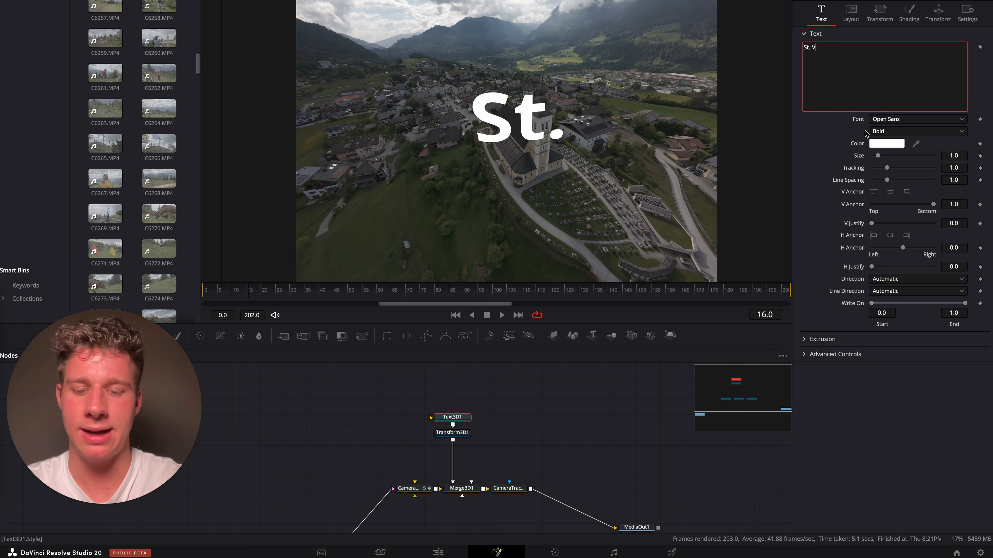
click(905, 119)
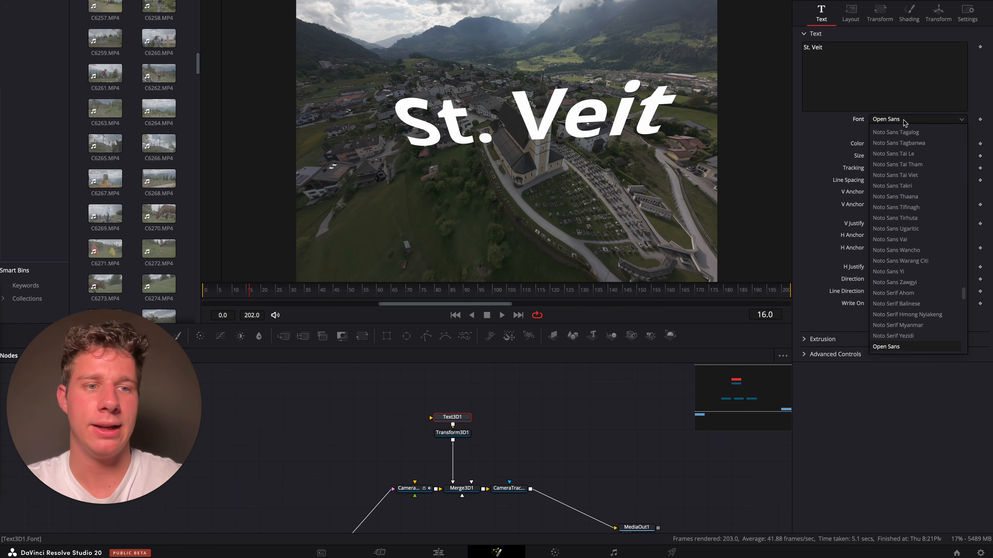
scroll(907, 188, up, 10)
click(906, 187)
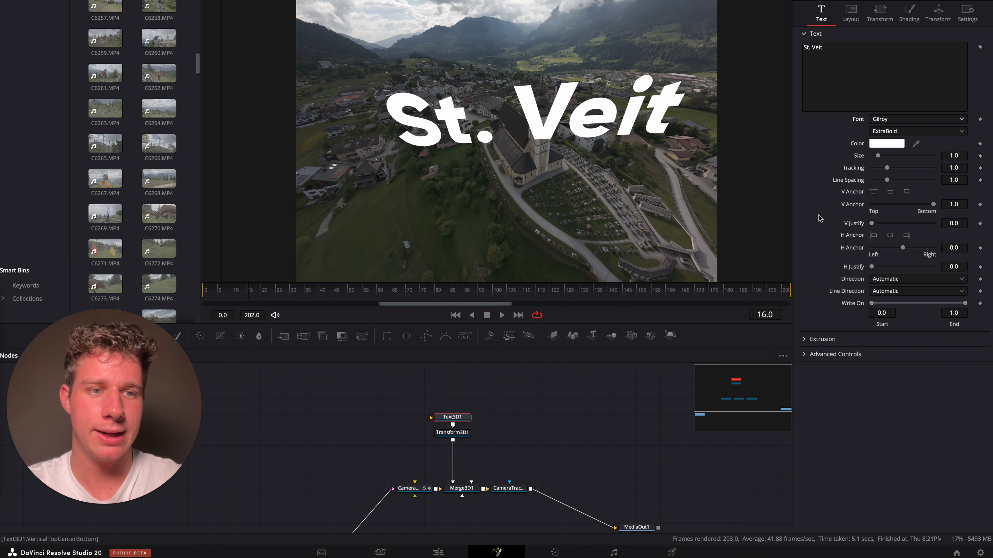
Examine the extrusion settings of the 3D text
click(805, 339)
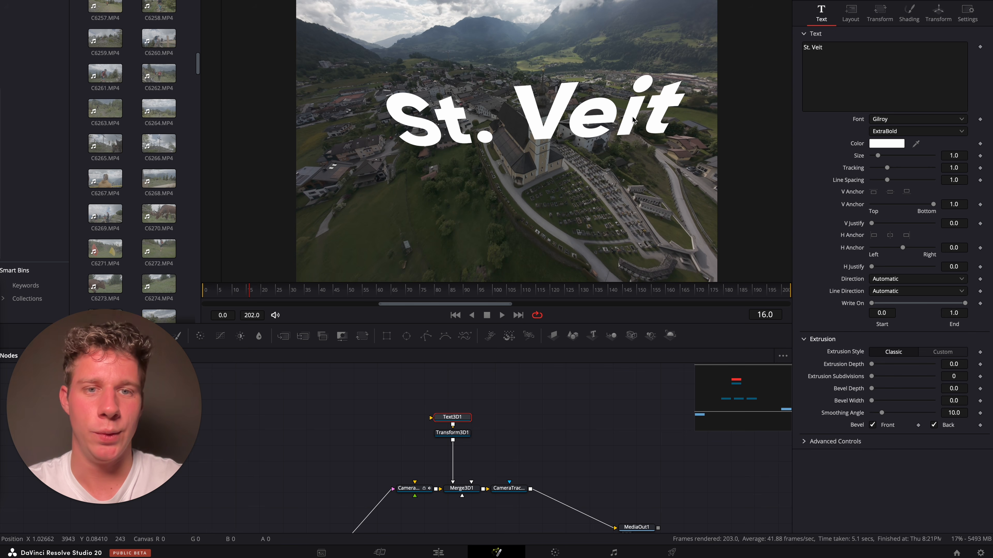
scroll(588, 122, up, 3)
scroll(588, 122, down, 2)
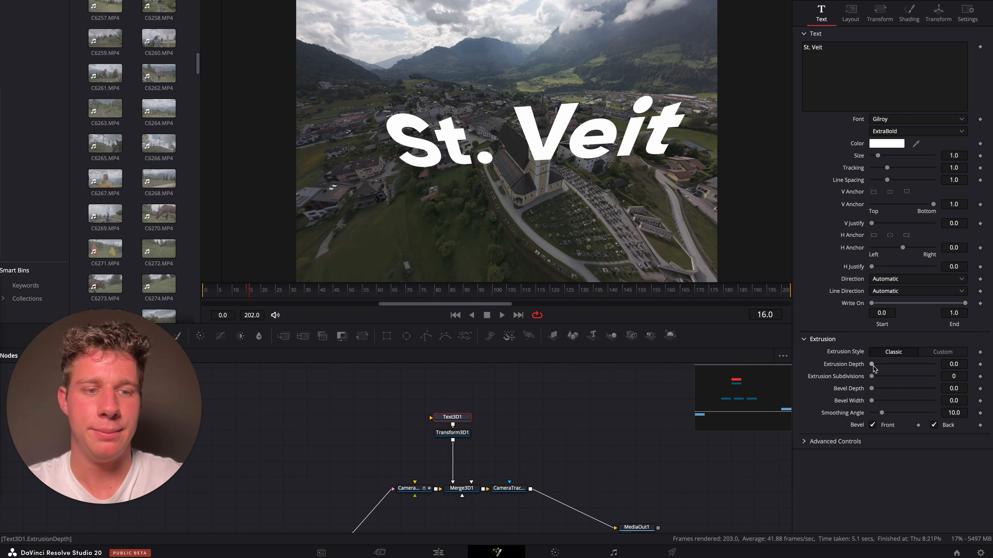
mouse_move(872, 365)
mouse_down()
mouse_move(916, 369)
mouse_move(872, 372)
mouse_up()
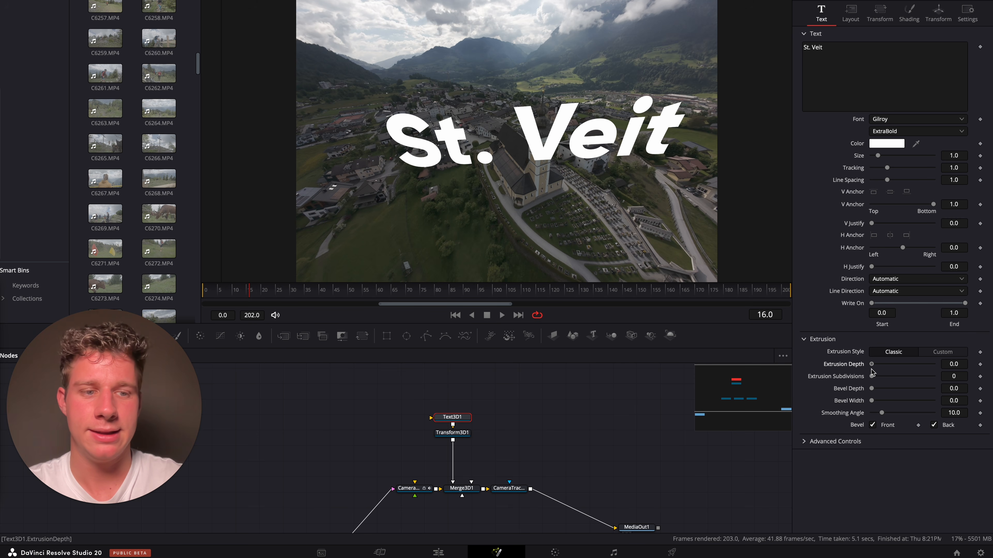
click(808, 343)
With Transform3D1, rotate the text to 2.6 on X and -13.0 on Y at frame 3 and set its scale to 0.906
scroll(515, 413, down, 2)
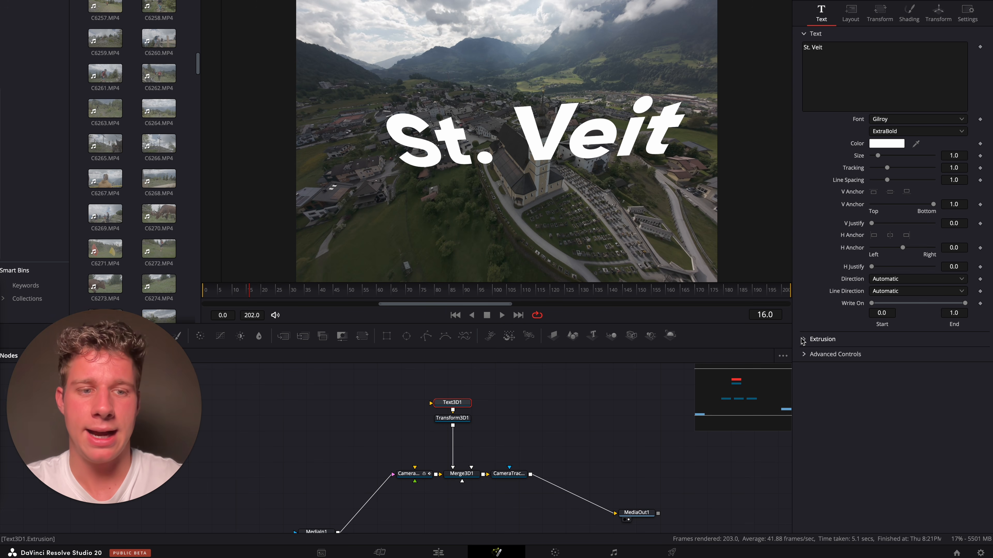
click(460, 421)
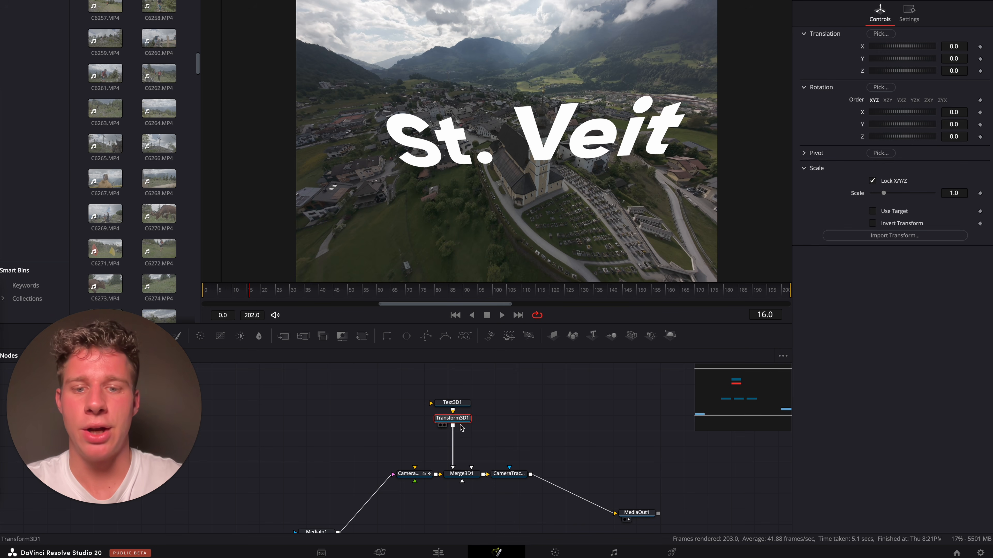
click(342, 289)
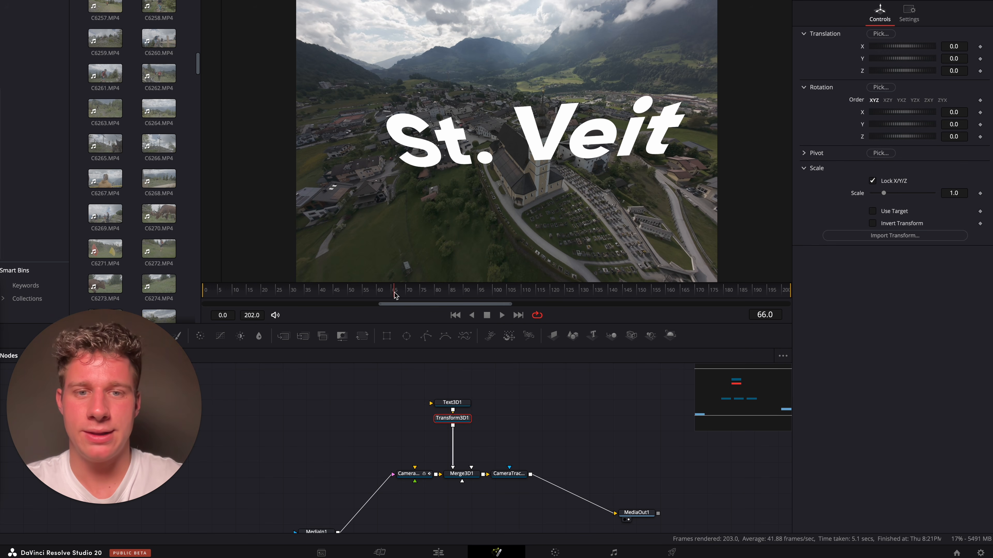
key(space)
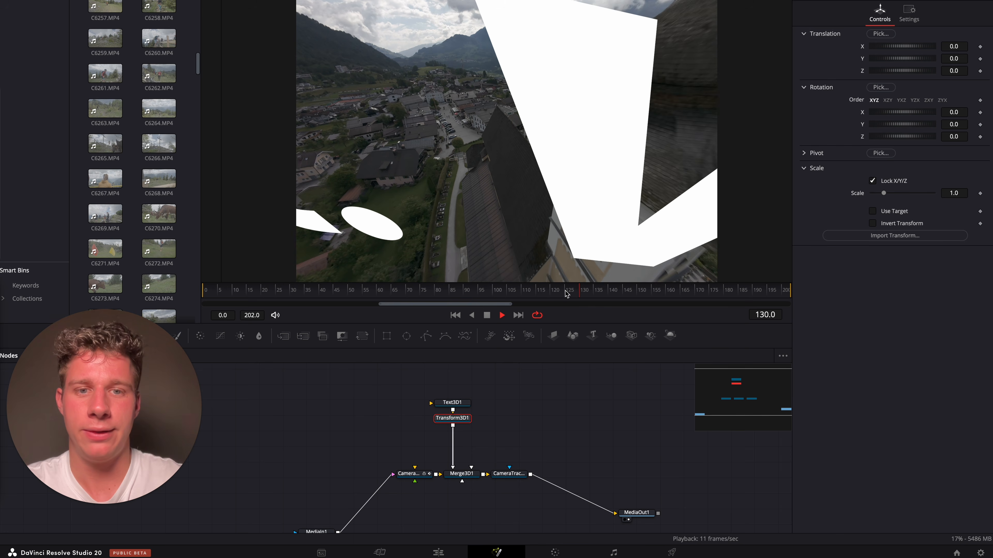
key(space)
drag(517, 291, 211, 294)
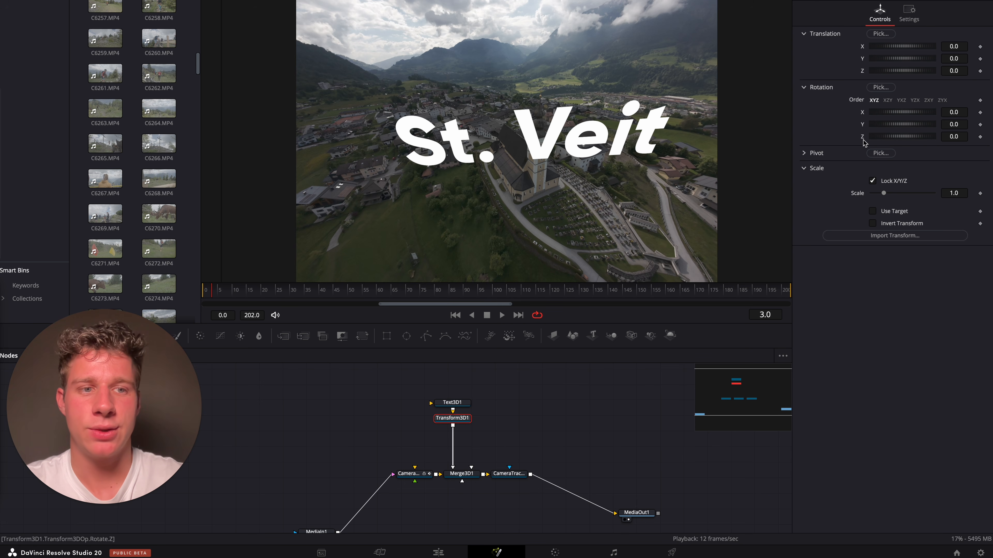
drag(886, 116, 889, 140)
double_click(889, 140)
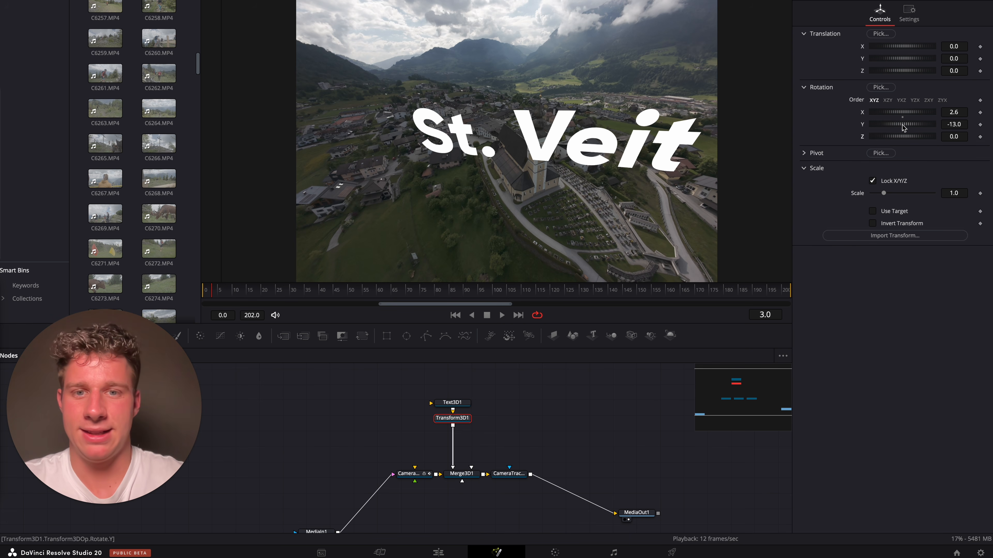
drag(883, 196, 883, 199)
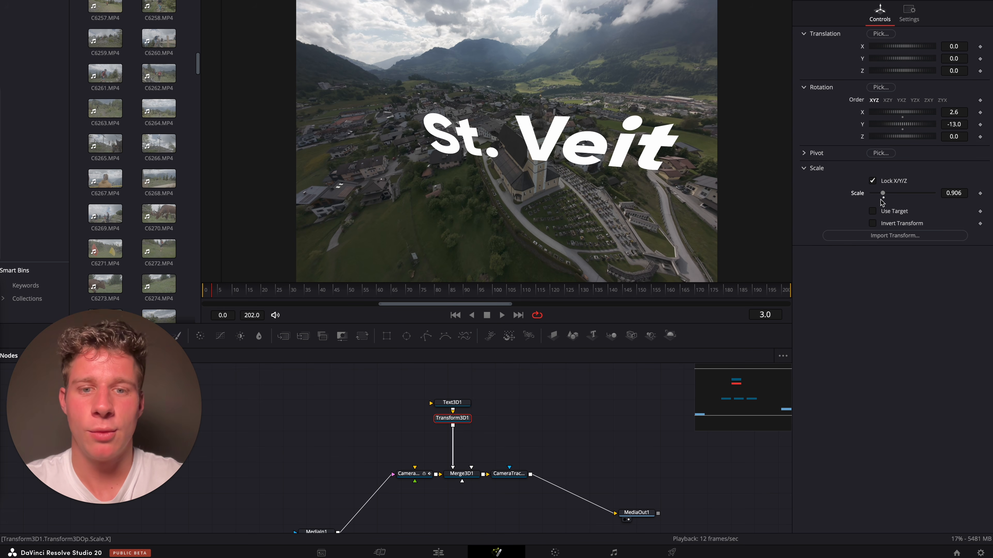
Move the text to -0.29 on Z and reduce its scale to 0.709, judging the fit at frames 88 and 139
drag(525, 294, 535, 300)
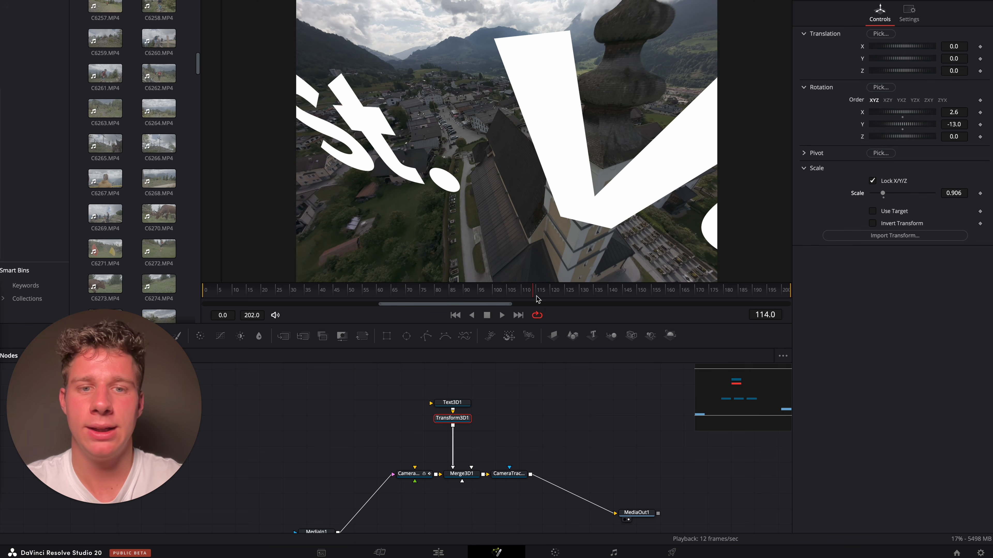
drag(882, 195, 882, 200)
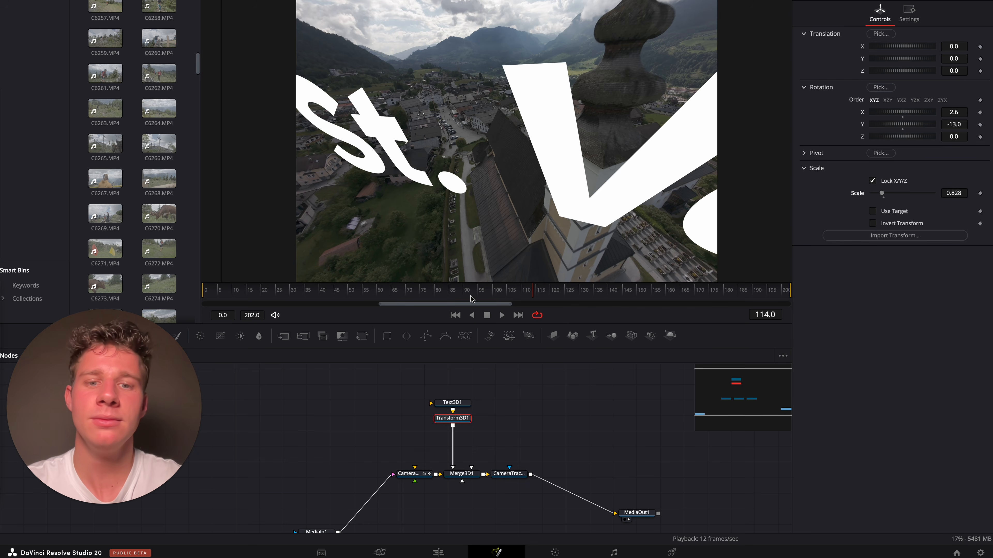
click(458, 299)
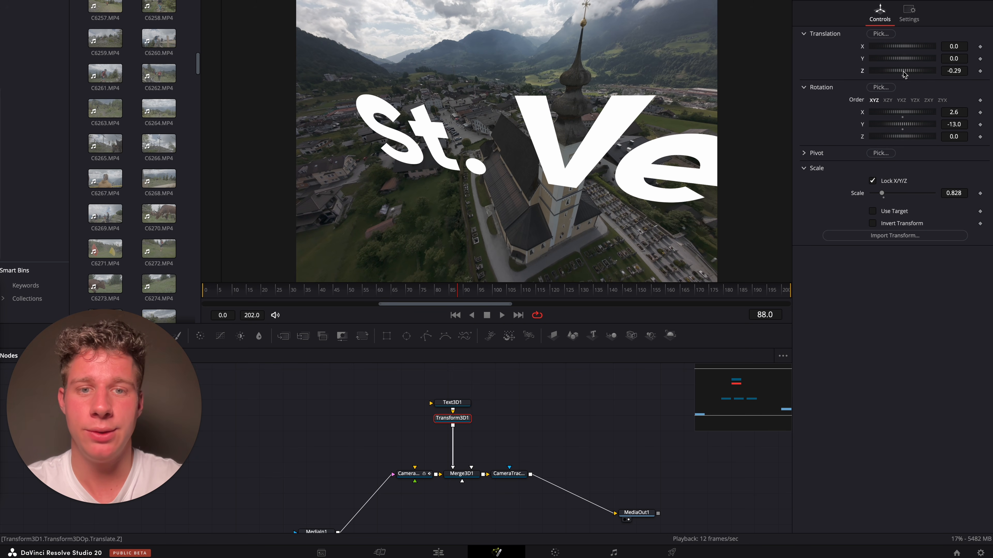
drag(903, 72, 903, 71)
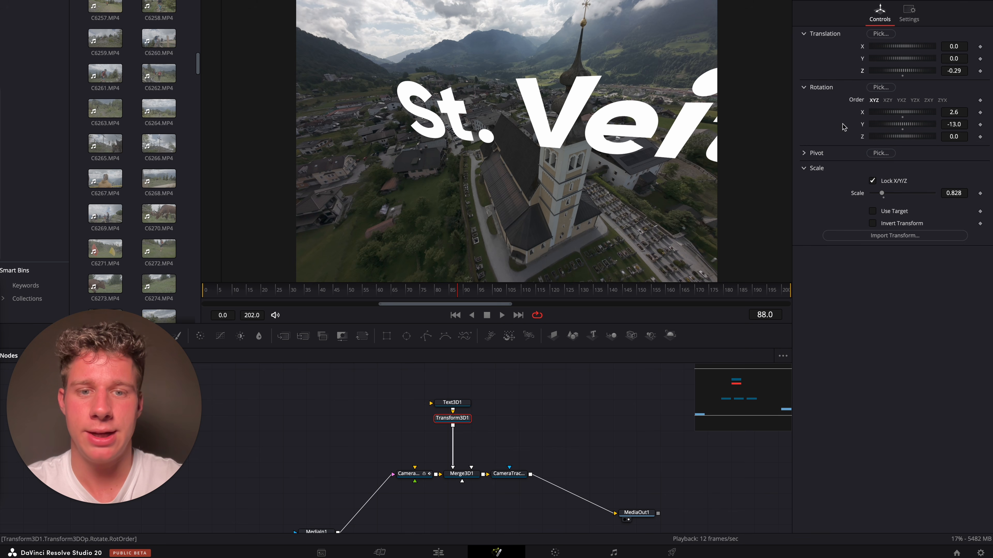
click(541, 296)
drag(540, 296, 605, 294)
drag(956, 193, 931, 193)
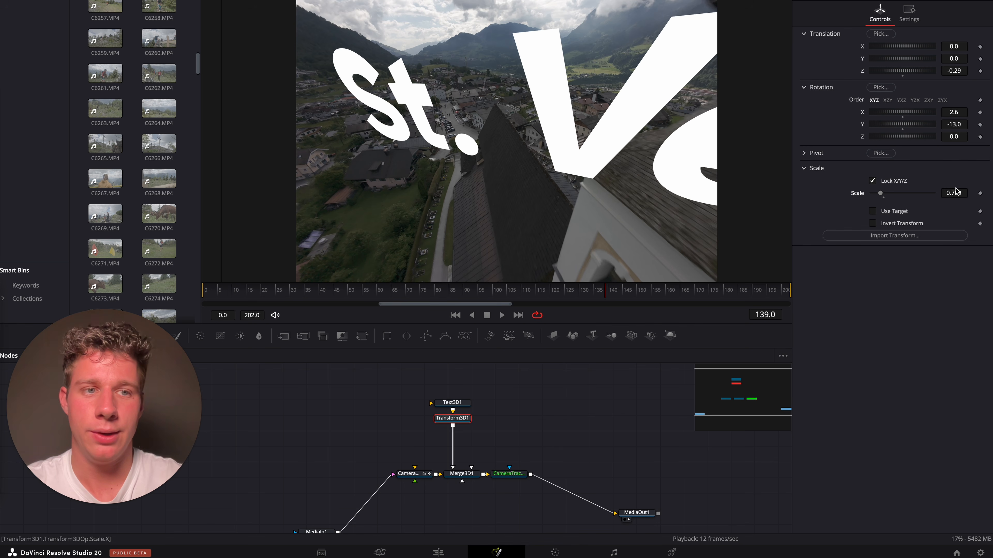
Translate the text to X -0.522, Y 0.029, Z -0.13 and rotate it to X -2.6, Y -10.4, Z -2.6
click(332, 292)
drag(332, 292, 278, 293)
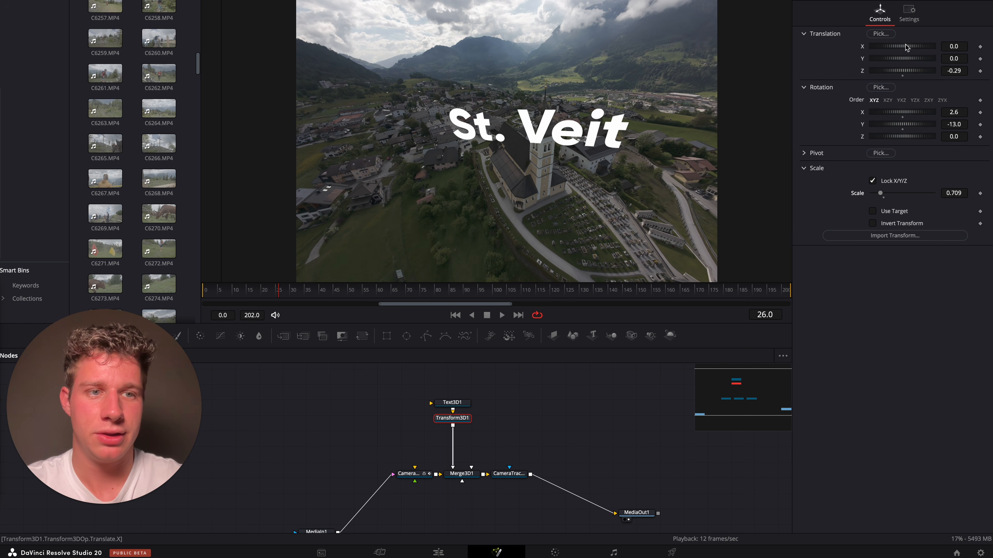
mouse_move(907, 46)
mouse_down()
mouse_move(891, 51)
mouse_move(900, 59)
mouse_up()
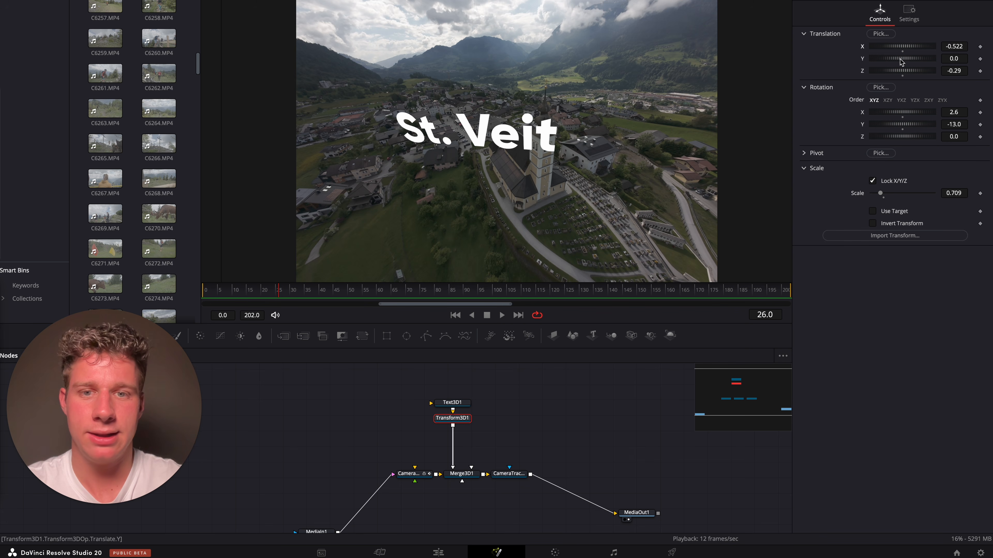
drag(891, 112, 899, 124)
double_click(889, 115)
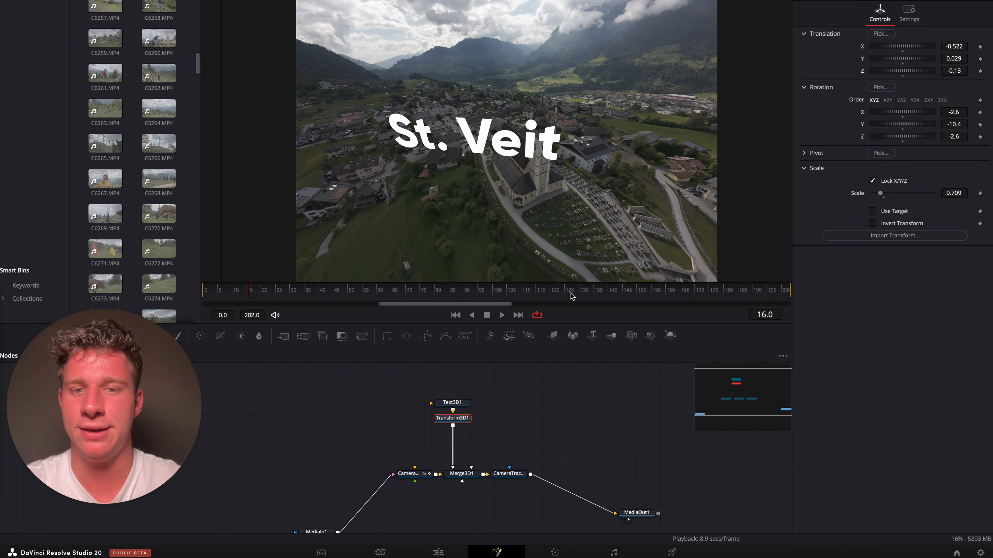
Scrub and play the shot up to frame 139 to check how the text tracks with the church
drag(529, 291, 383, 300)
drag(349, 301, 503, 303)
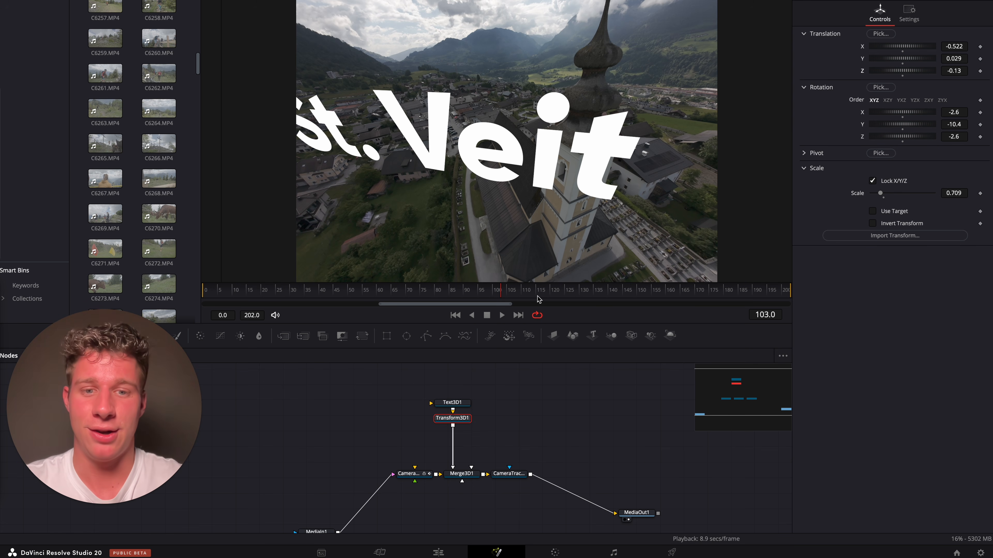
drag(539, 300, 555, 300)
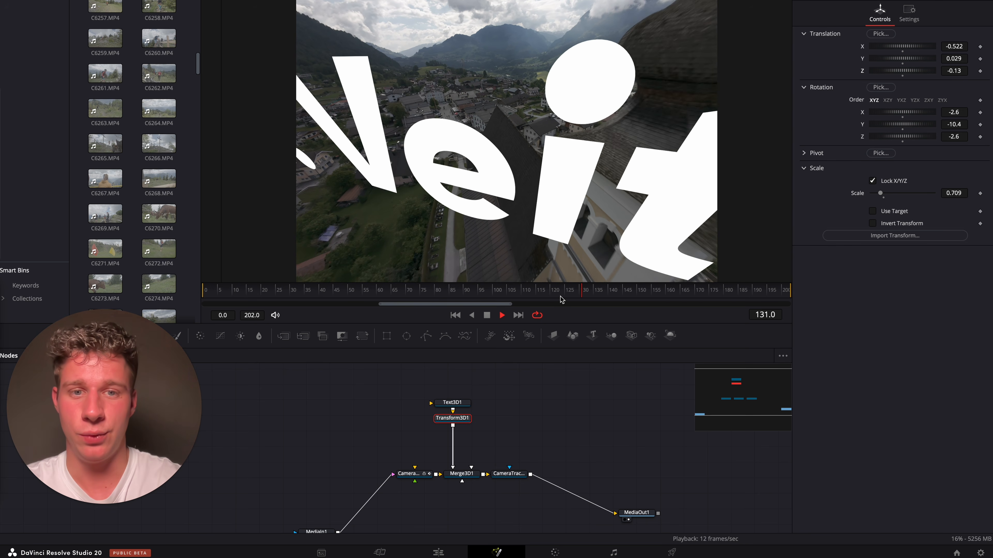
key(space)
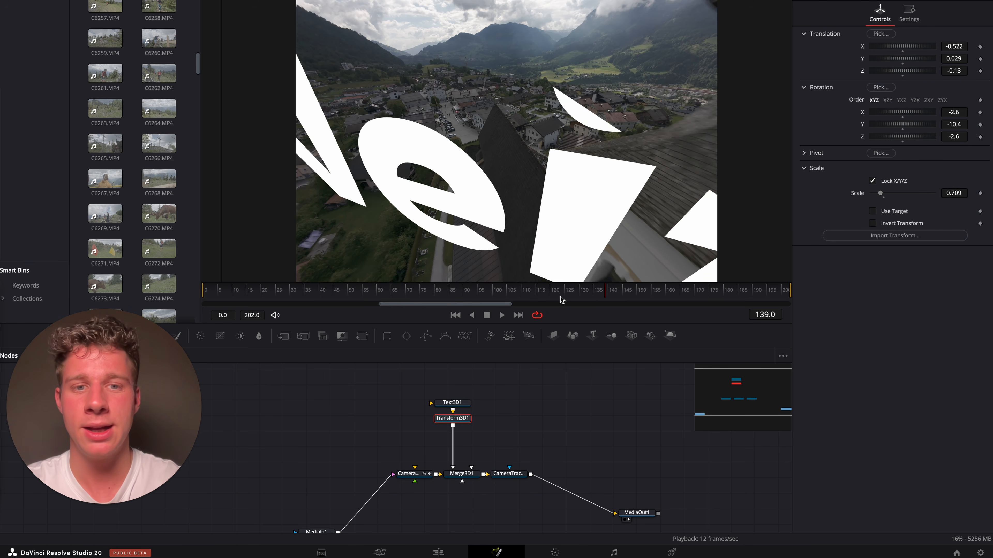
Step back and forth around frames 136 to 140 to examine where the camera passes the church tower and the text
key(Left)
key(Left)
key(Left)
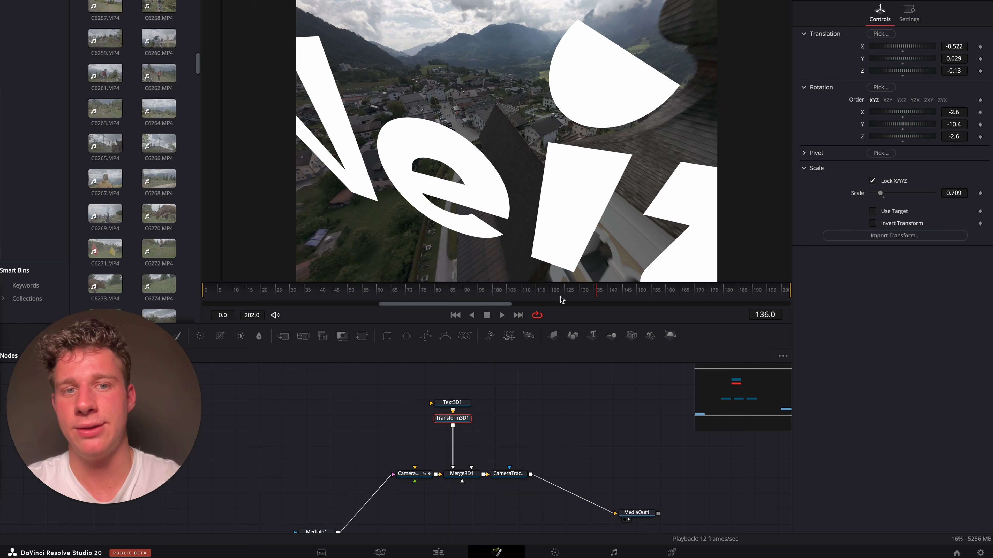
key(Right)
key(Right)
key(Right)
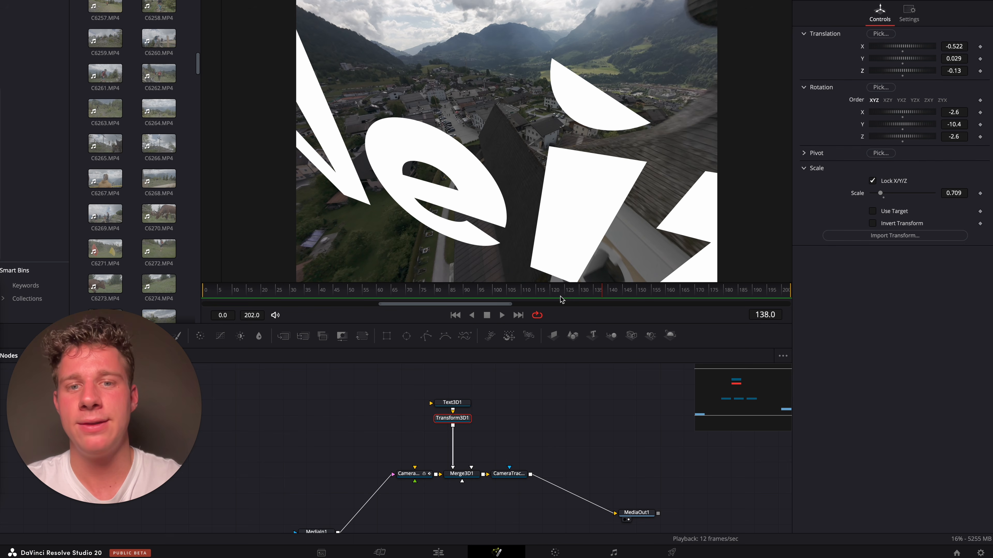
key(Right)
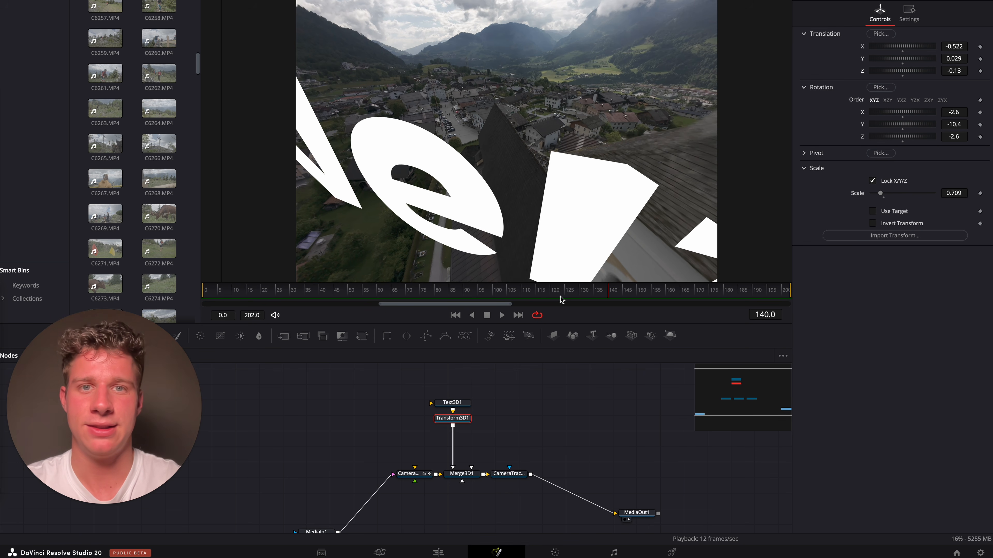
key(Left)
key(Left)
key(Left)
key(Left)
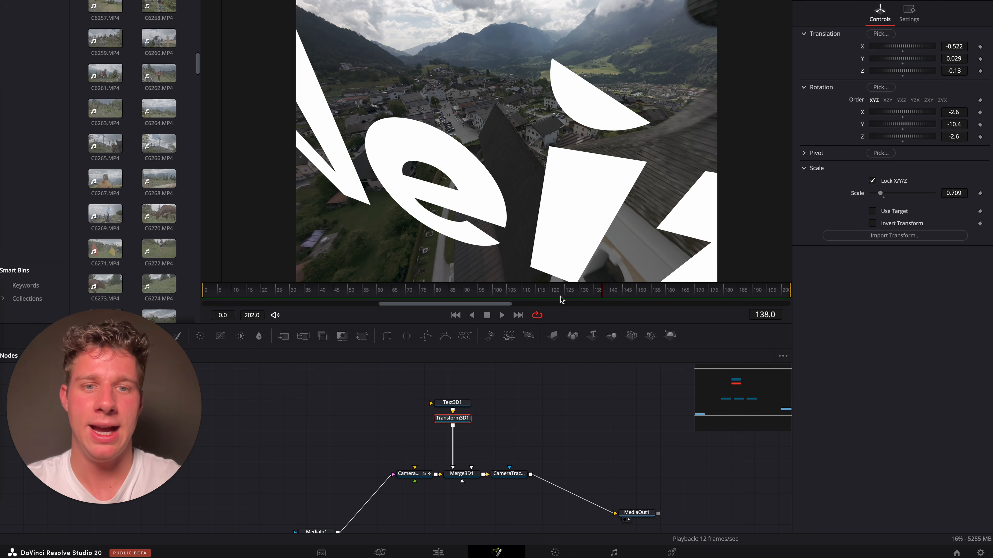
key(Right)
key(Right)
key(Right)
key(Right)
key(Left)
key(Left)
key(Left)
key(Left)
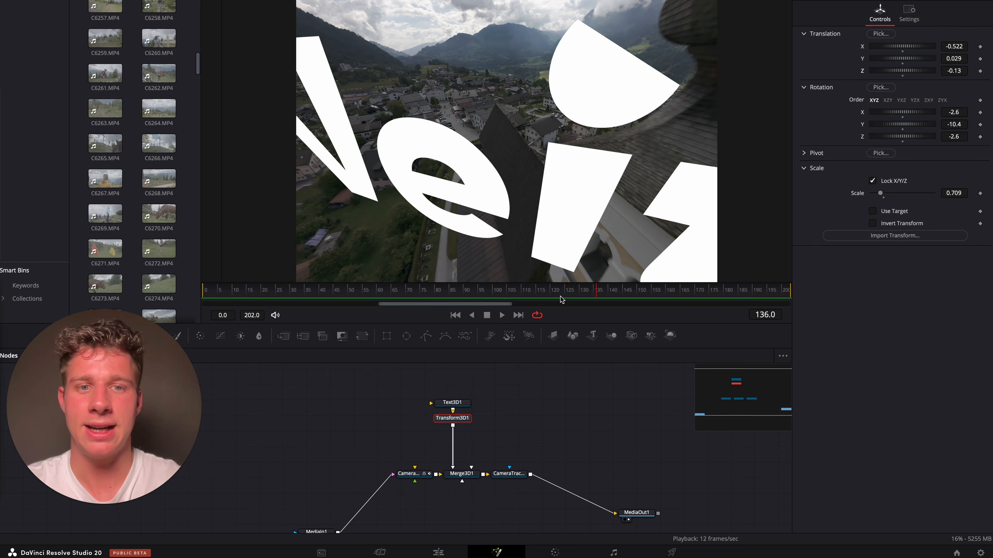
Step frame by frame back to frame 129 to examine how the text lines up with the church tower
key(Right)
key(Right)
key(Right)
key(Left)
key(Left)
key(Left)
key(Left)
key(Left)
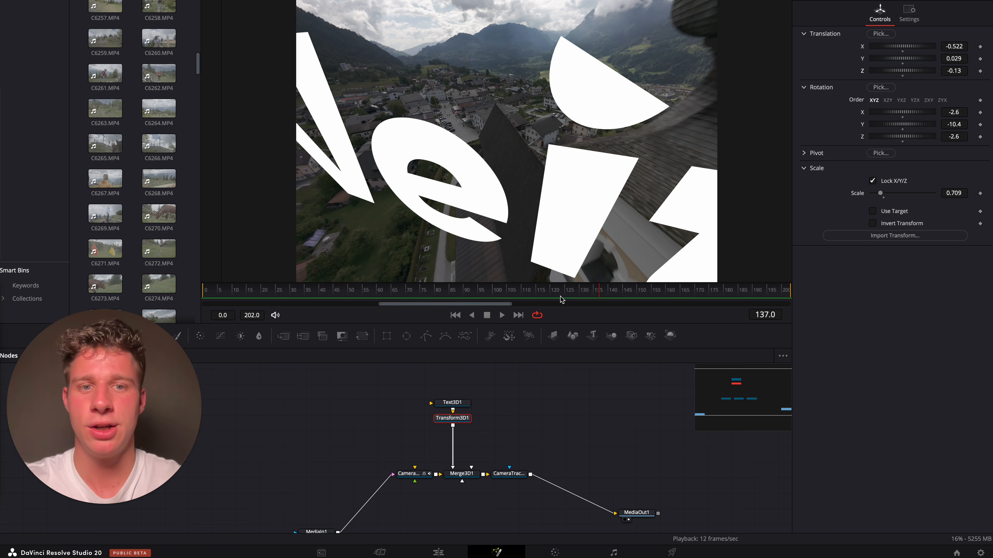
key(Left)
key(Left)
key(Left)
key(Left)
key(Left)
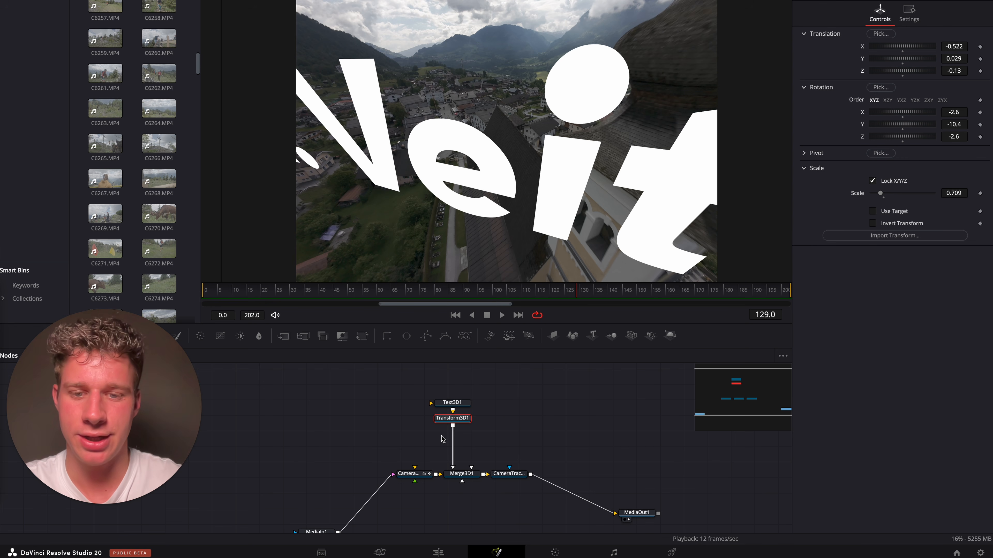
Set the near clip of Camera3D1 to 0.05 and check the text between frames 134 and 116
click(410, 478)
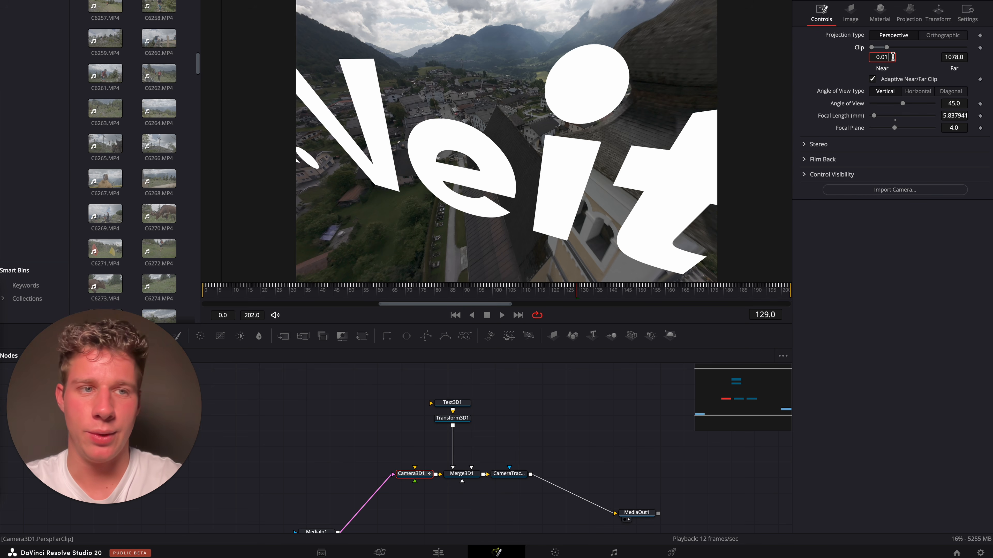
key(BackSpace)
text(5)
key(Tab)
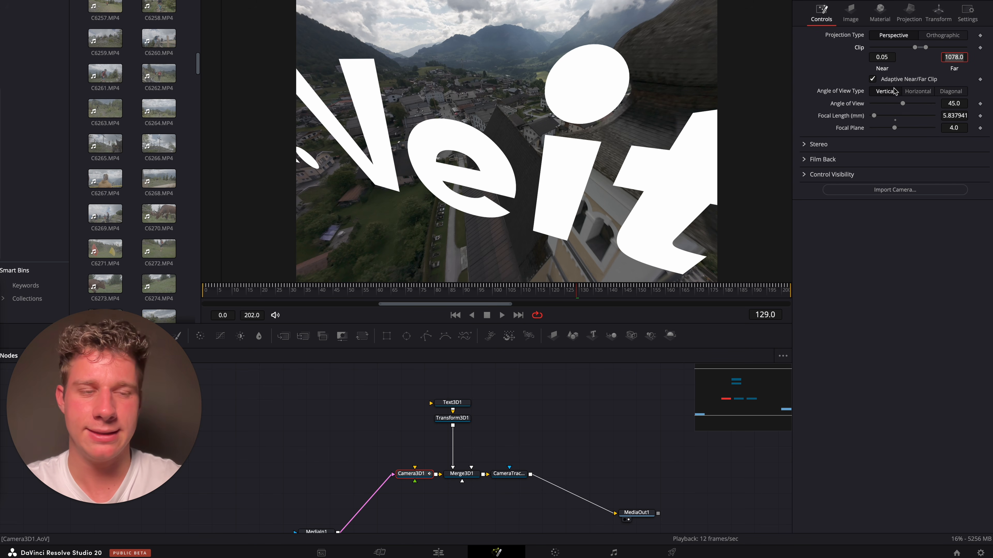
click(600, 297)
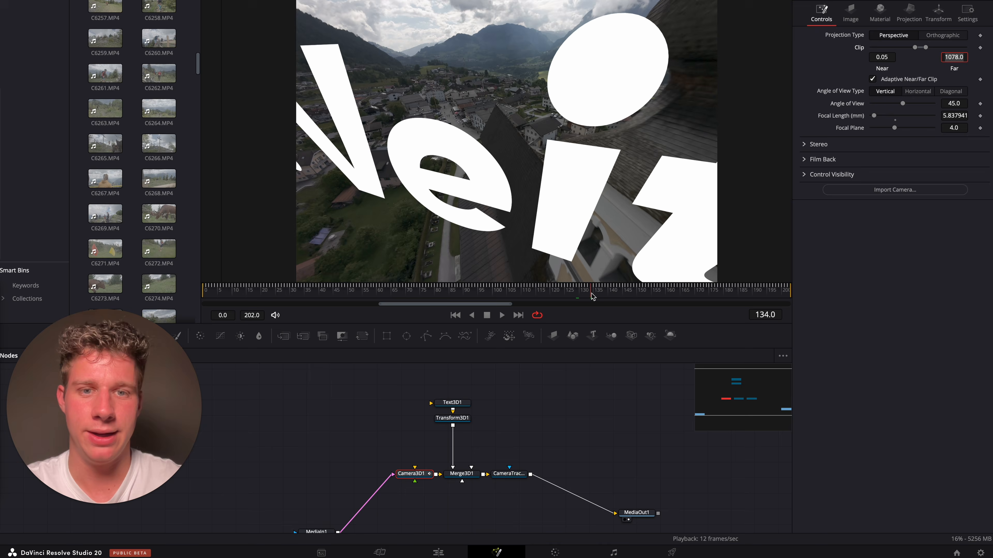
drag(599, 298, 537, 292)
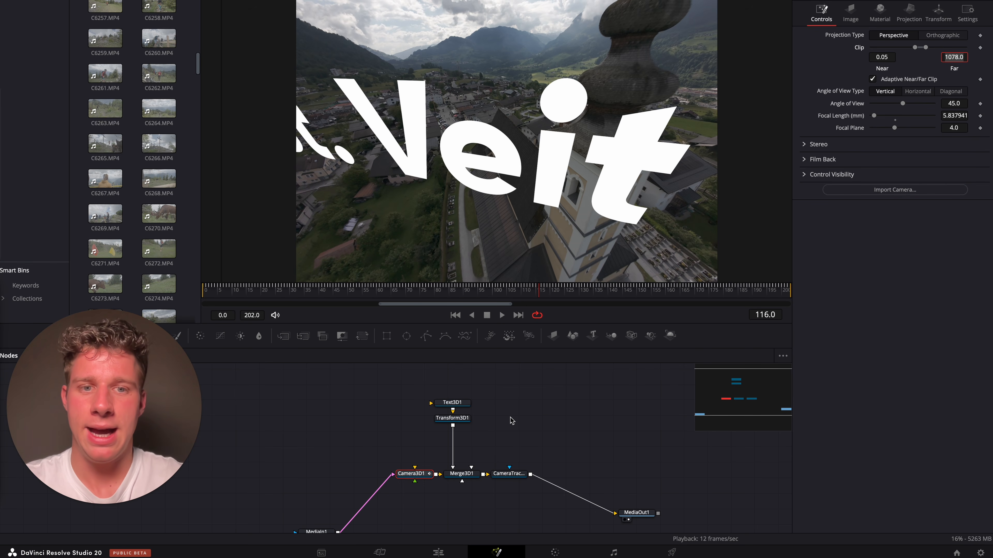
Play the clip from near its start on the Edit page to review the graded shot with the text
scroll(512, 420, down, 3)
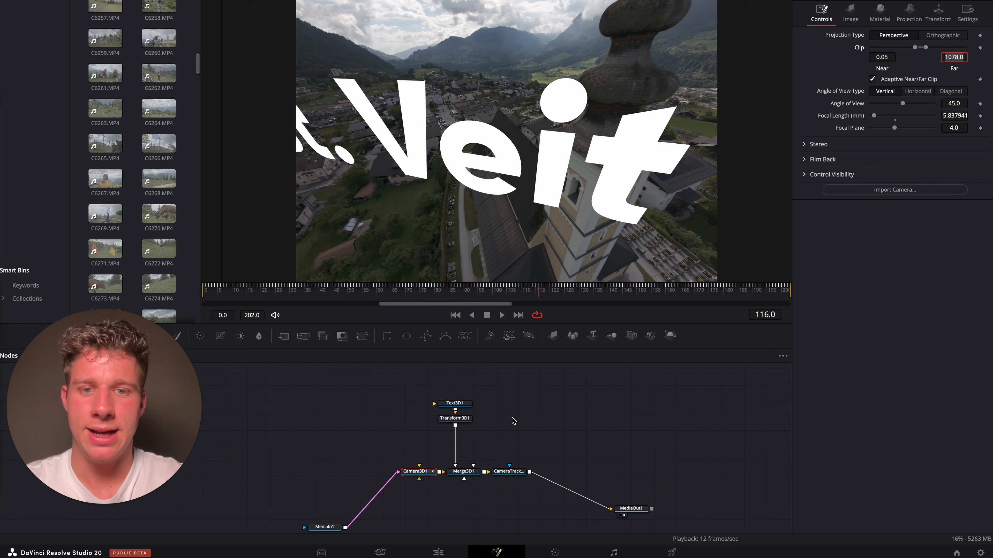
click(438, 552)
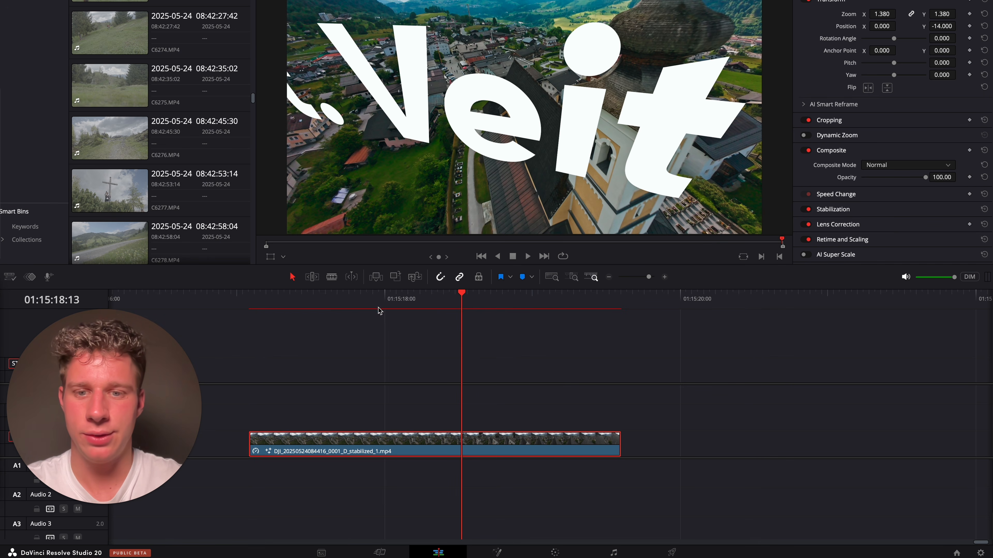
drag(378, 311, 261, 309)
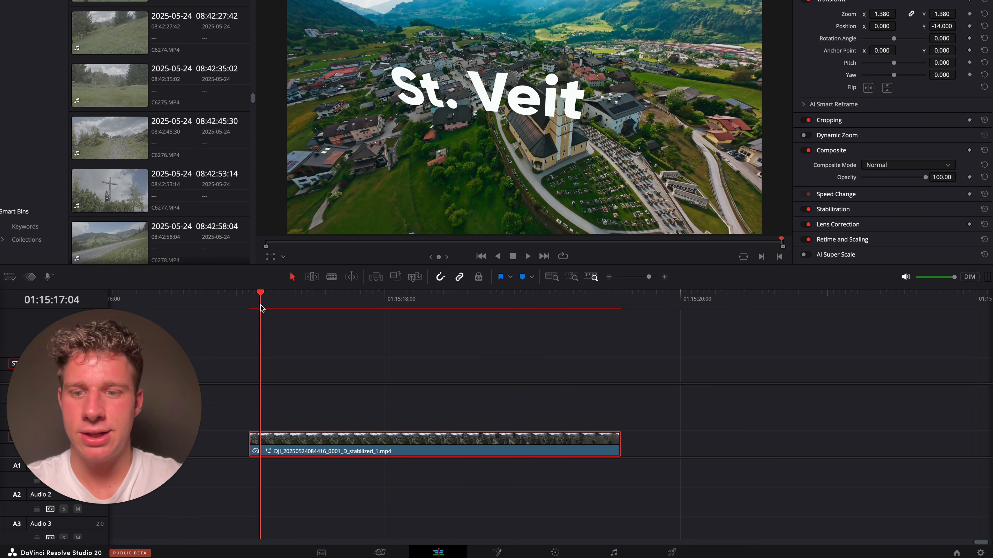
key(space)
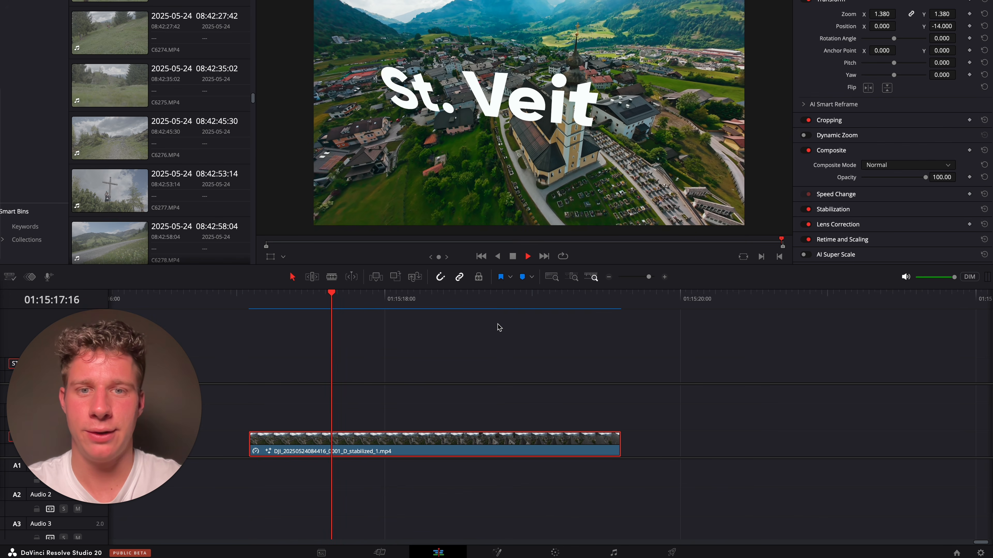
key(space)
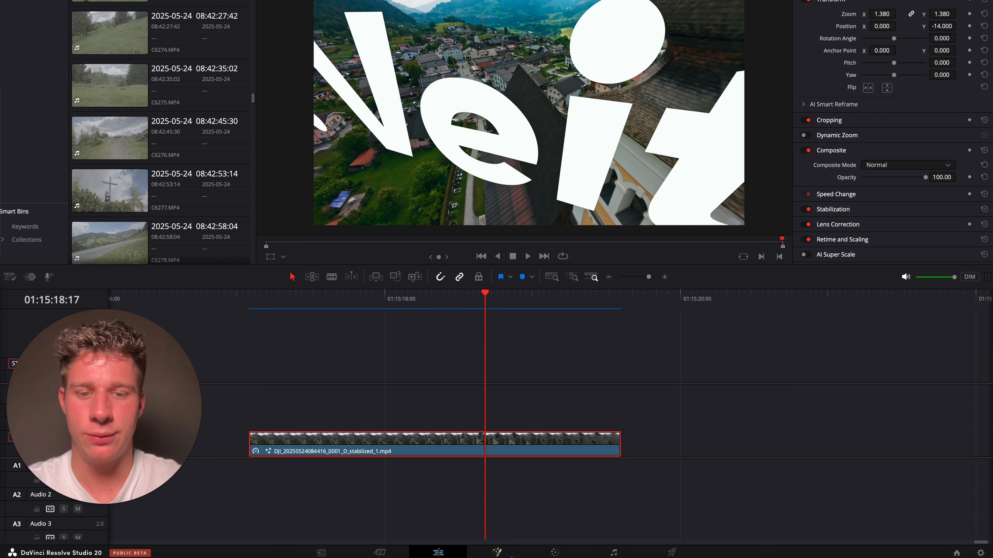
Give the "St. Veit" text in Text3D1 an extrusion depth of 0.0189 and check it at frame 10
click(497, 552)
click(463, 398)
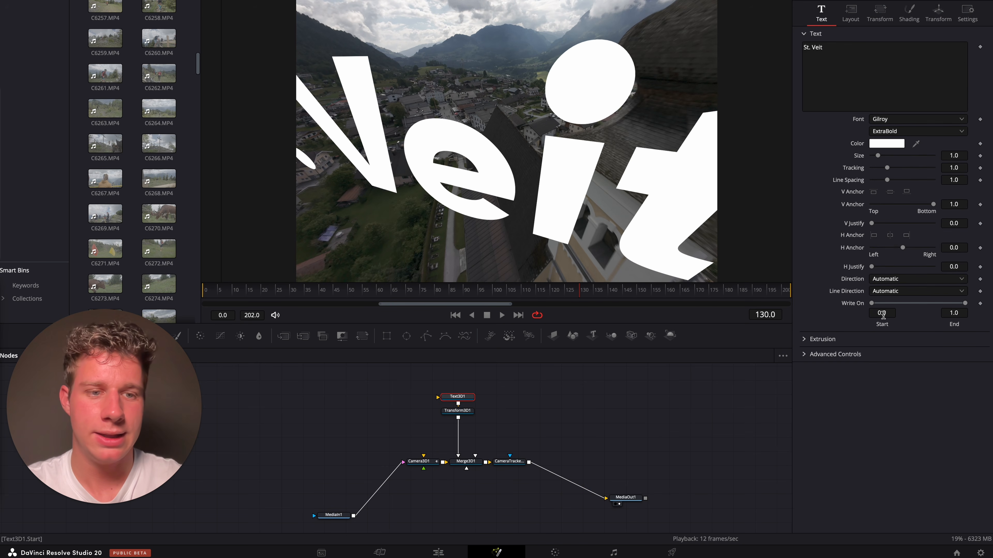
click(806, 340)
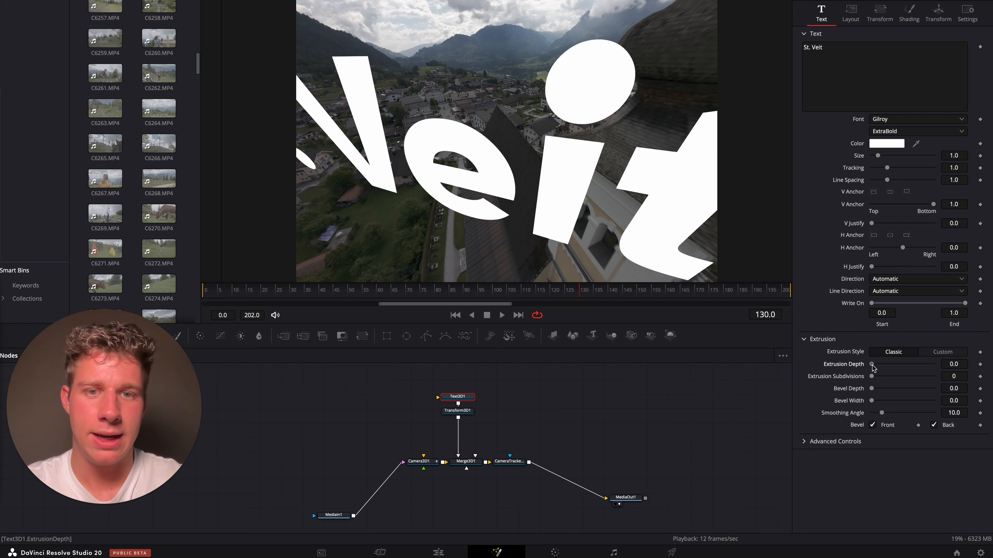
drag(872, 364, 879, 364)
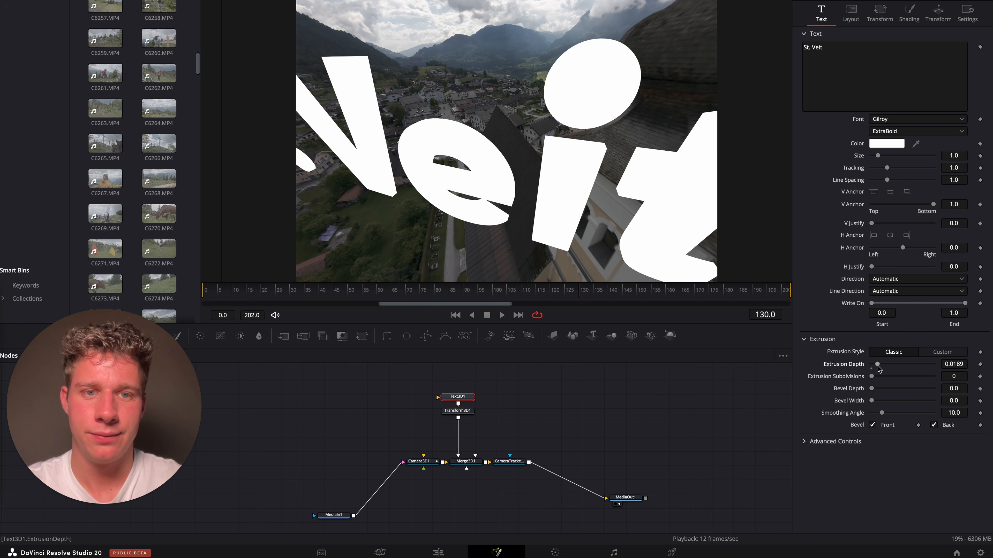
drag(363, 299, 232, 292)
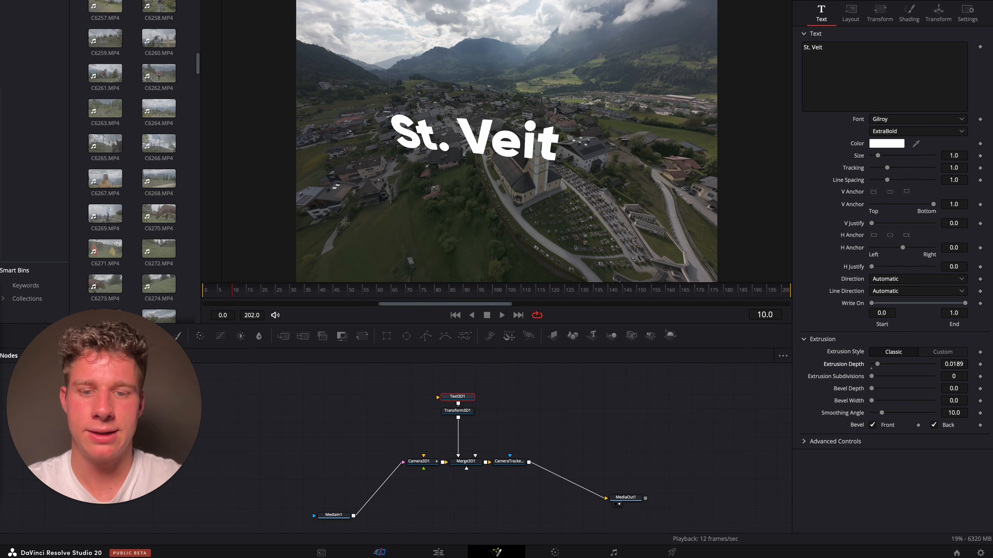
Play the shot from the start of the clip on the Edit page to check the extruded text
click(438, 553)
key(space)
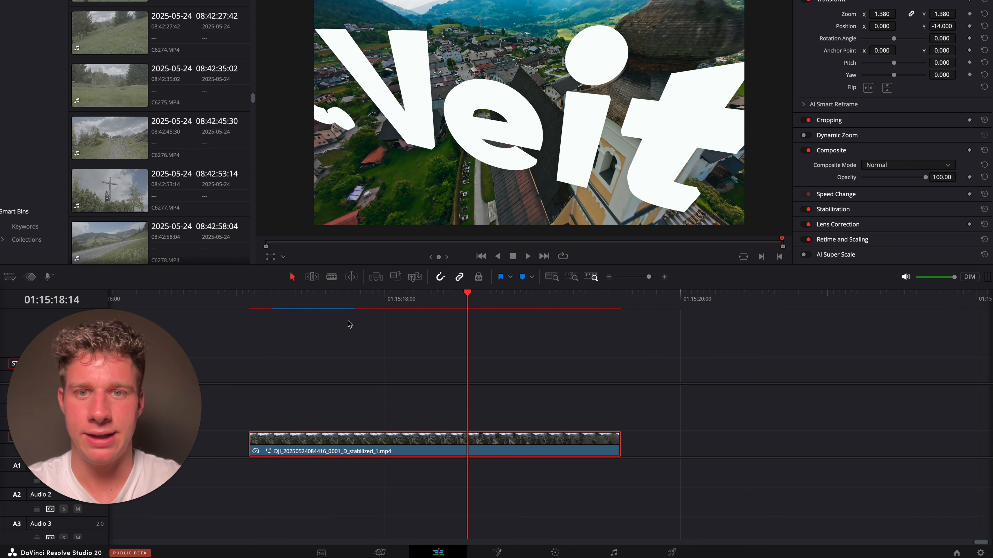
drag(287, 305, 258, 304)
key(space)
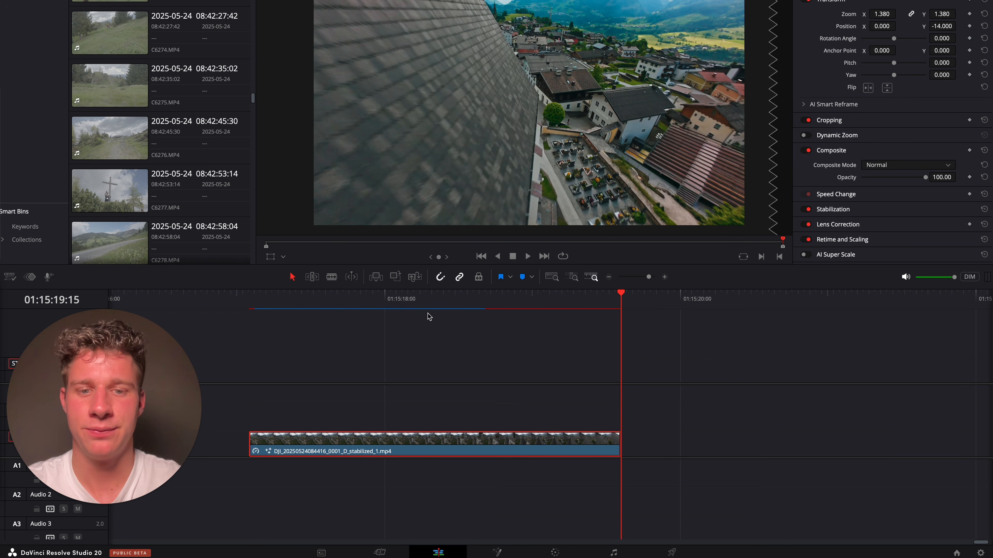
click(403, 301)
key(ctrl+b)
drag(384, 307, 330, 312)
click(402, 445)
right_click(403, 446)
click(437, 454)
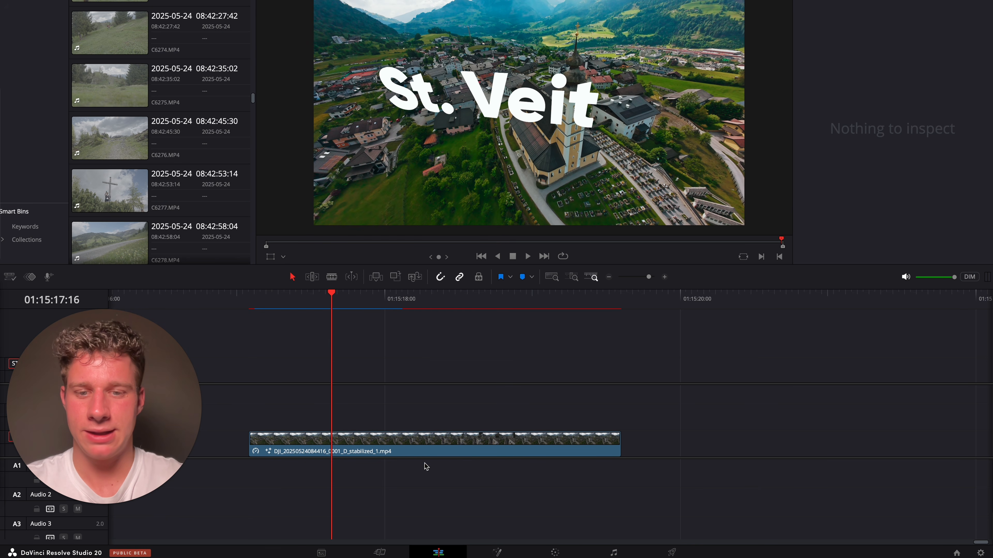
Scrub through the opening of the clip, ending at 01:15:17:06, to review the extruded text beside the church
click(279, 309)
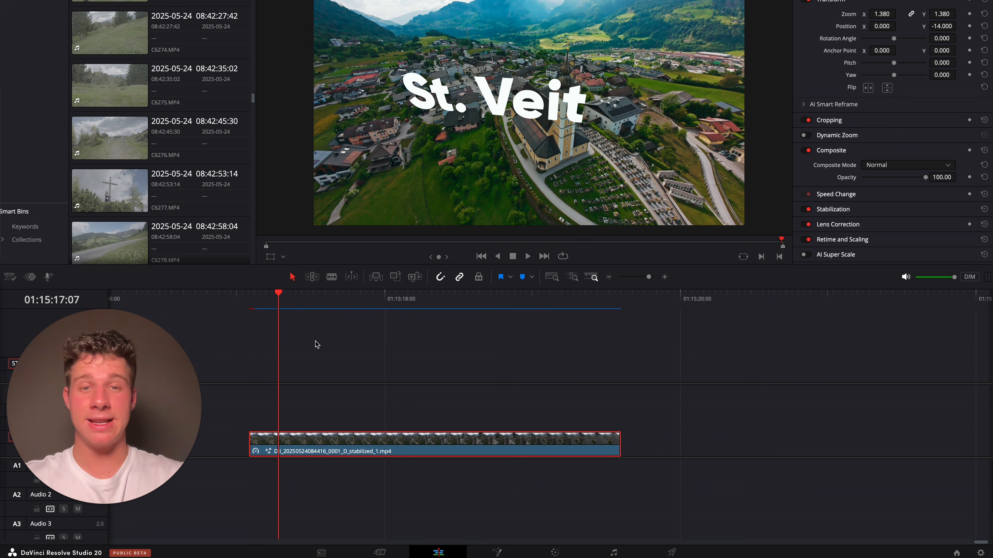
click(246, 298)
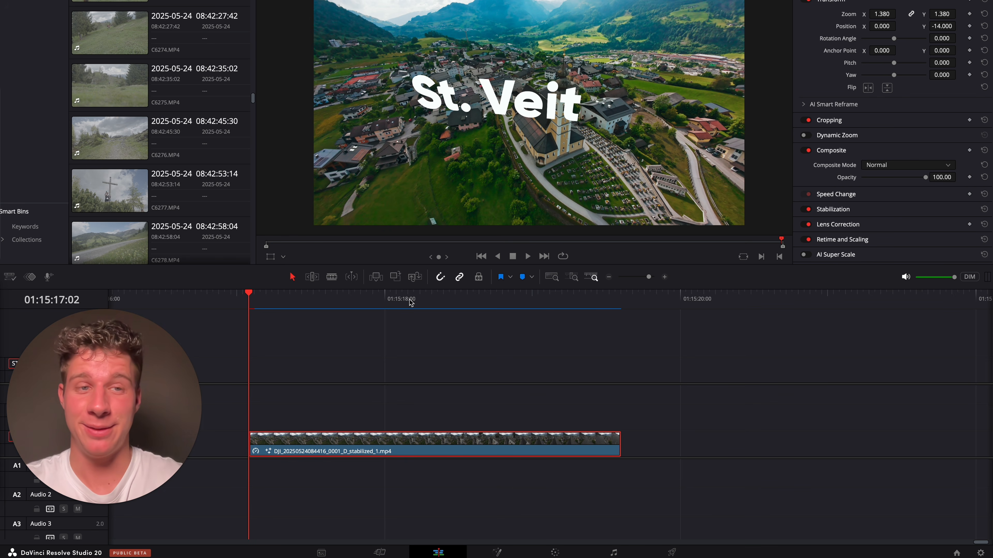
drag(402, 297, 273, 307)
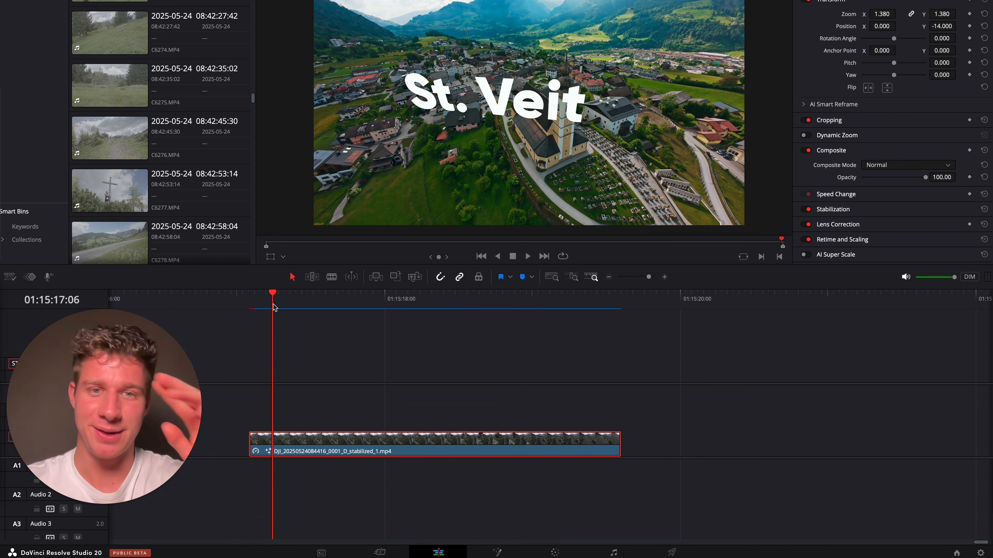